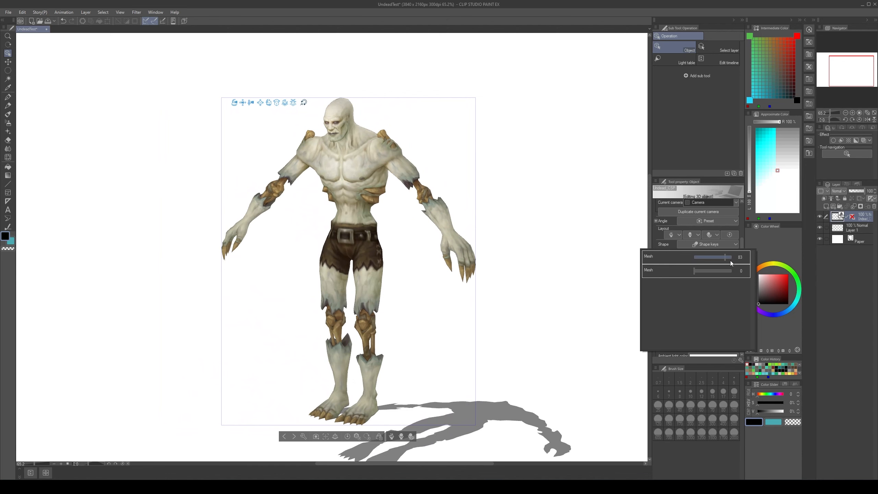
- Set the undead model's first Mesh shape key to 0 and its second to 100
{"action": "mouse_move", "coordinate": [730, 263]}
{"action": "left_mouse_down"}
{"action": "mouse_move", "coordinate": [737, 264]}
{"action": "mouse_move", "coordinate": [695, 260]}
{"action": "mouse_move", "coordinate": [738, 274]}
{"action": "left_mouse_up"}
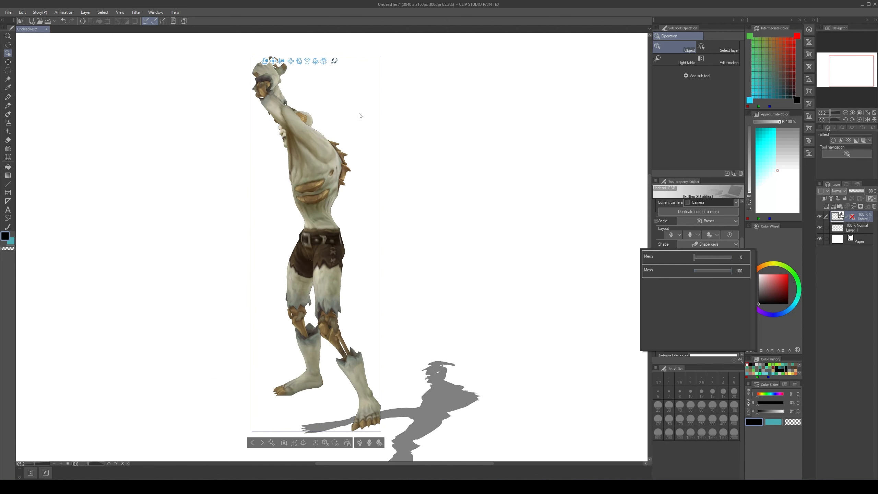
{"action": "left_click", "coordinate": [272, 60]}
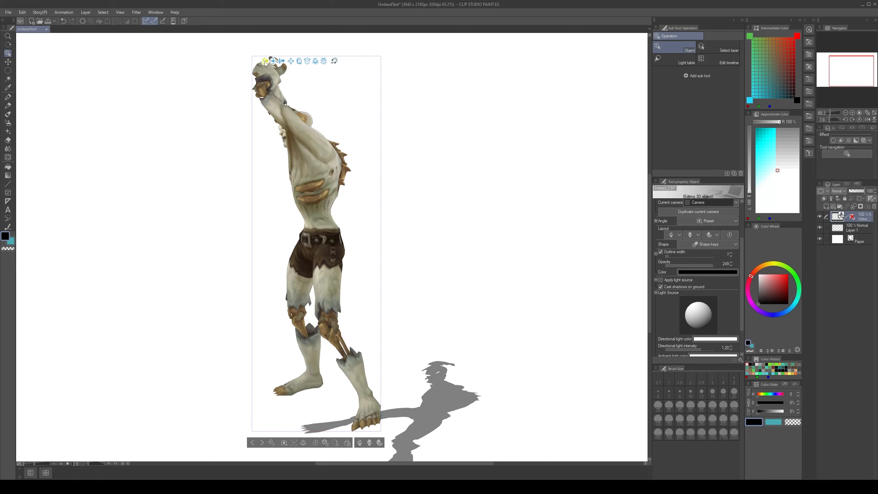
{"action": "left_click_drag", "start_coordinate": [266, 64], "coordinate": [550, 380]}
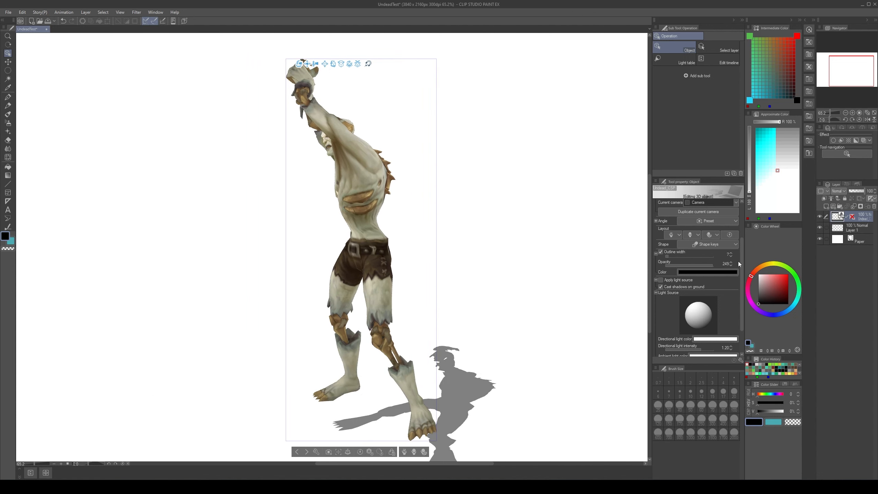
{"action": "scroll", "coordinate": [739, 264], "scroll_direction": "down", "scroll_amount": 1}
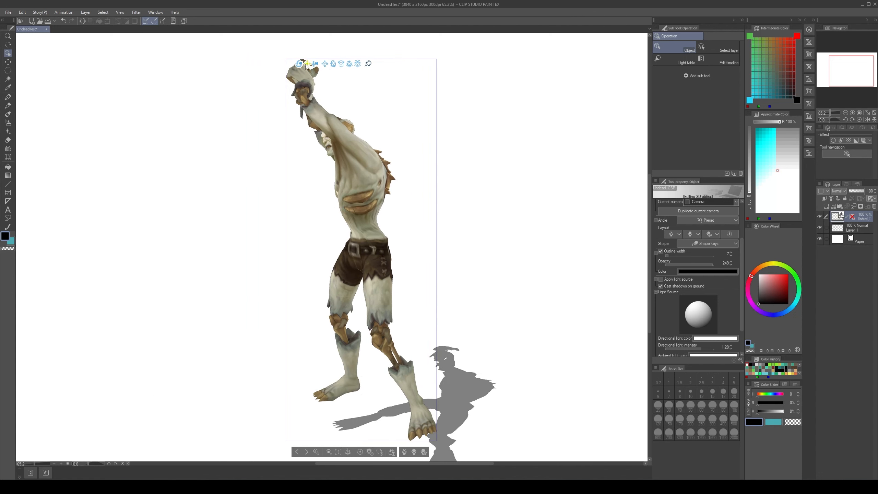
{"action": "left_click_drag", "start_coordinate": [306, 66], "coordinate": [467, 80]}
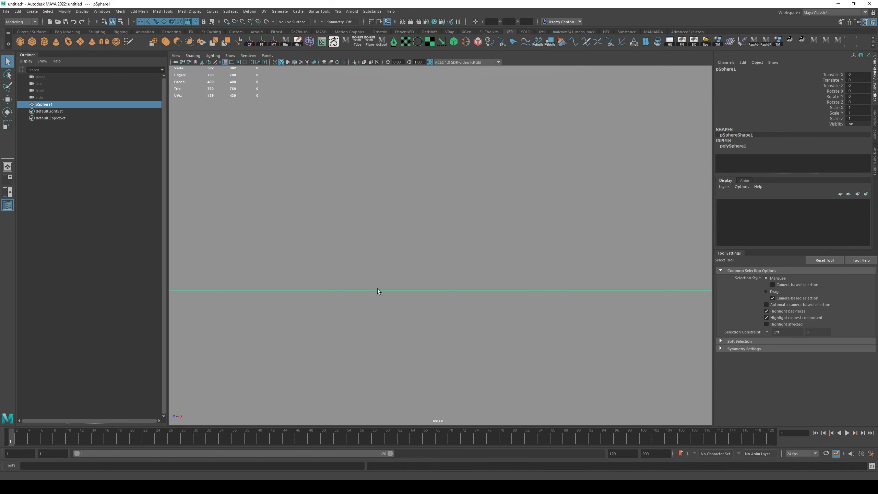
{"action": "key", "text": "f"}
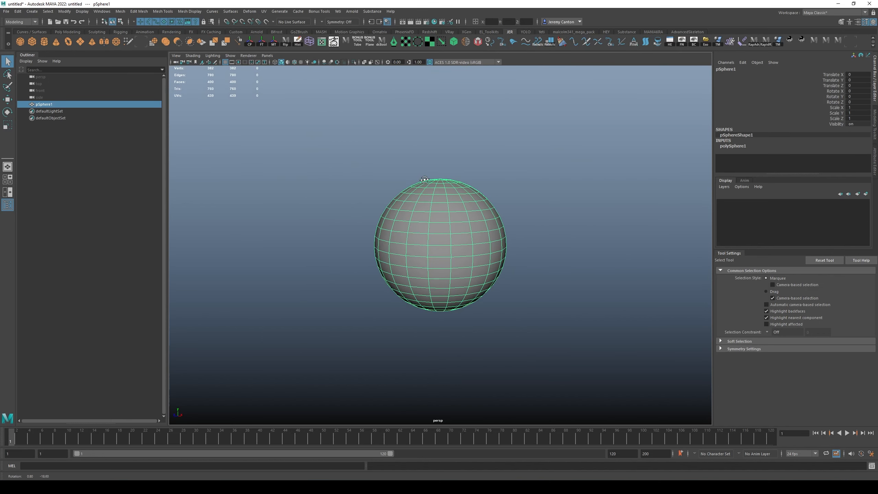
{"action": "right_click", "coordinate": [423, 190]}
{"action": "key", "text": "alt+x"}
{"action": "left_click_drag", "start_coordinate": [359, 203], "coordinate": [375, 204]}
{"action": "key", "text": "alt+x"}
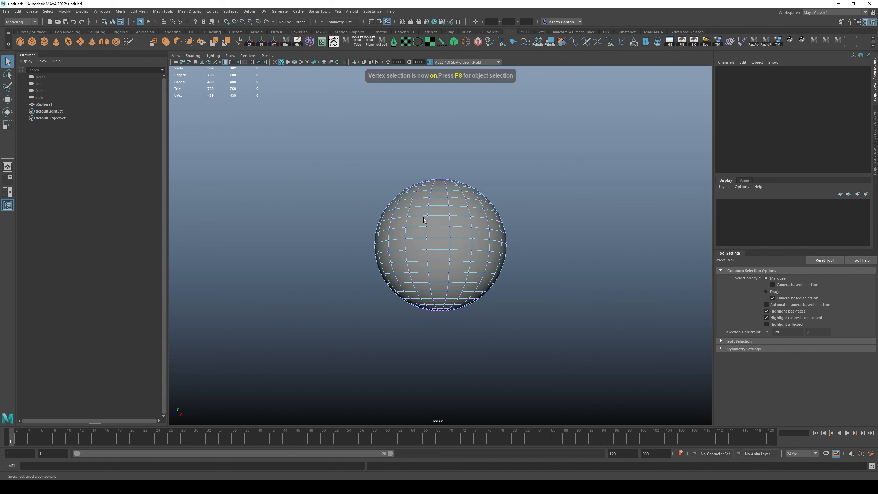
{"action": "right_click", "coordinate": [451, 230]}
{"action": "left_click", "coordinate": [570, 229]}
{"action": "left_click", "coordinate": [493, 215]}
{"action": "scroll", "coordinate": [496, 210], "scroll_direction": "down", "scroll_amount": 3}
{"action": "left_click_drag", "start_coordinate": [505, 227], "coordinate": [494, 288]}
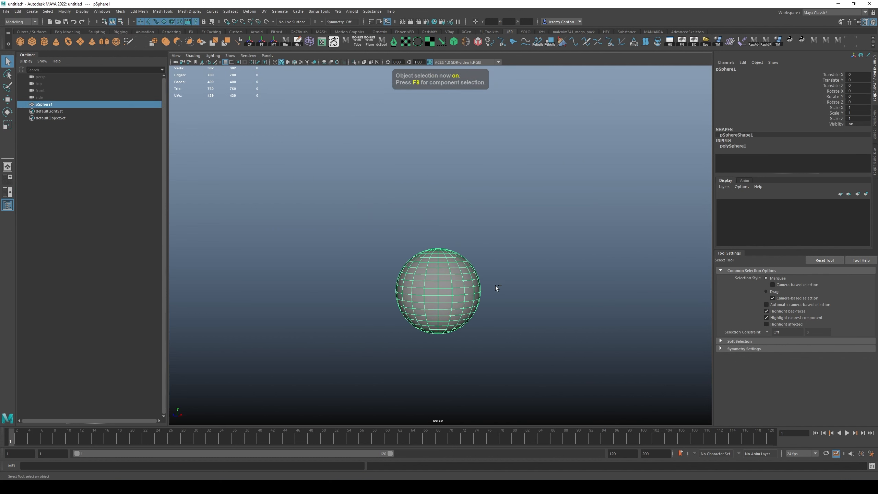
- In Maya, duplicate the sphere and move the copy straight up above the original
{"action": "key", "text": "ctrl+d"}
{"action": "key", "text": "w"}
{"action": "left_click_drag", "start_coordinate": [438, 260], "coordinate": [473, 185]}
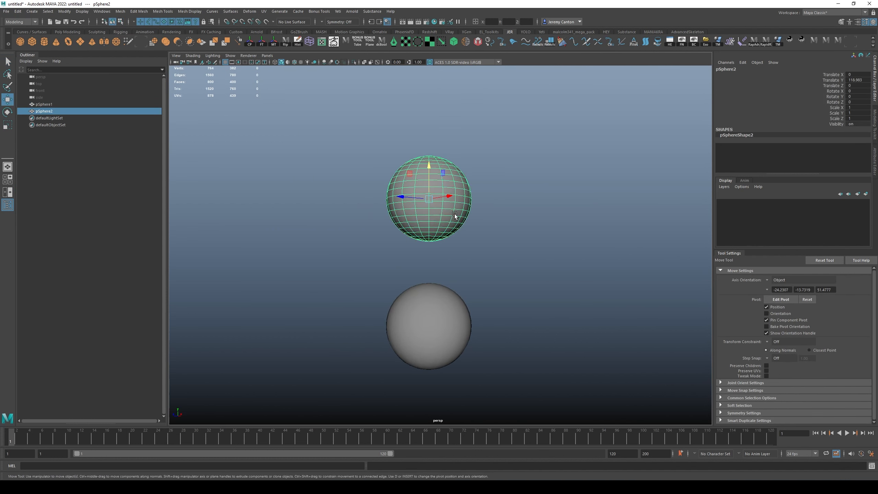
- Raise the upper-half vertices of the duplicated sphere to stretch it into a tall vertical capsule
{"action": "key", "text": "F8"}
{"action": "left_click_drag", "start_coordinate": [354, 149], "coordinate": [521, 192]}
{"action": "left_click_drag", "start_coordinate": [520, 193], "coordinate": [453, 195], "text": "alt"}
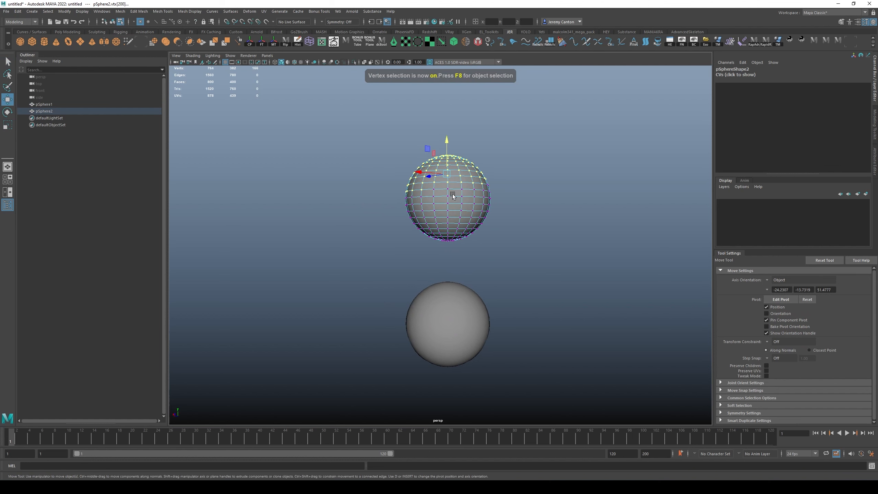
{"action": "left_click_drag", "start_coordinate": [364, 135], "coordinate": [533, 195], "text": "shift"}
{"action": "left_click_drag", "start_coordinate": [532, 195], "coordinate": [525, 195], "text": "alt"}
{"action": "left_click_drag", "start_coordinate": [387, 134], "coordinate": [444, 94], "text": "shift"}
{"action": "key", "text": "F8"}
{"action": "left_click", "coordinate": [527, 238]}
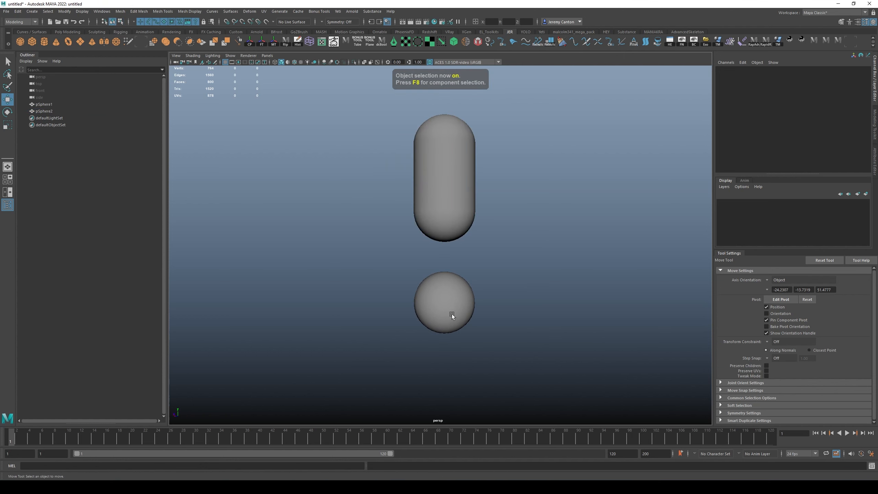
- Duplicate the original sphere and move the copy about 140 units in Y and -203 units in Z
{"action": "left_click", "coordinate": [451, 314]}
{"action": "key", "text": "ctrl+d"}
{"action": "left_click_drag", "start_coordinate": [430, 277], "coordinate": [478, 240]}
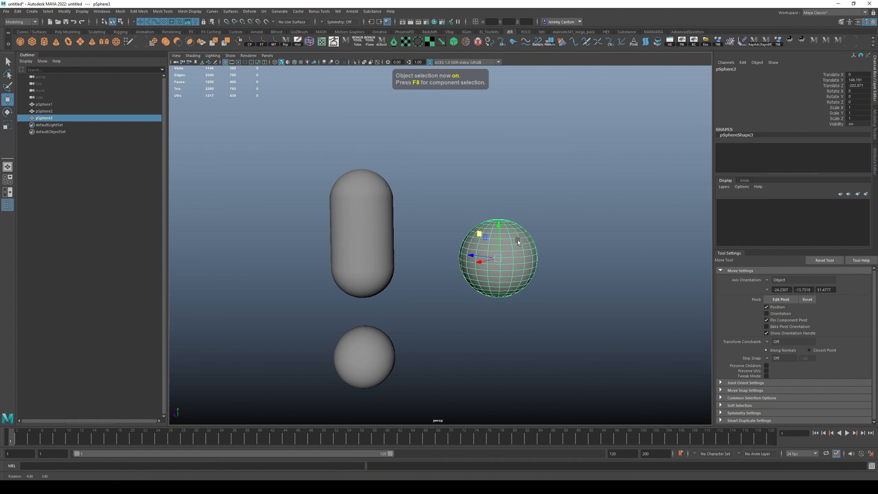
- Pull the outer-half vertices of the newest sphere sideways along Z to form a horizontal capsule
{"action": "key", "text": "F8"}
{"action": "left_click_drag", "start_coordinate": [573, 191], "coordinate": [506, 319]}
{"action": "key", "text": "f"}
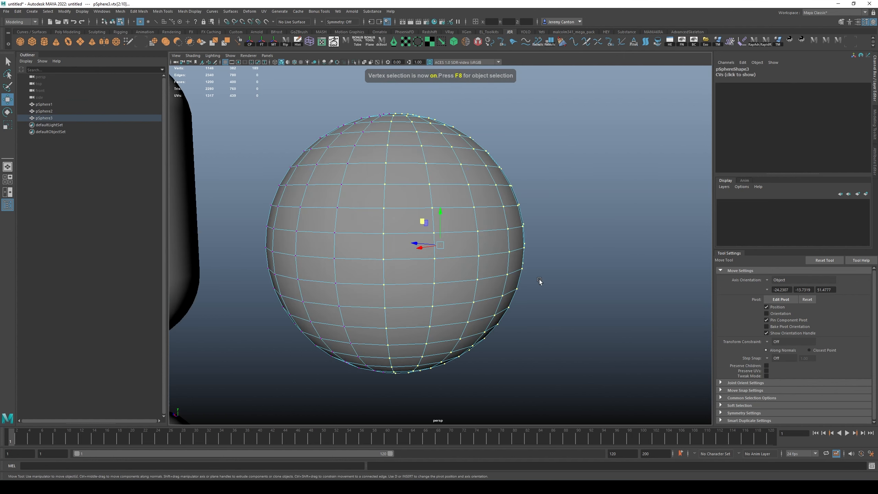
{"action": "scroll", "coordinate": [425, 243], "scroll_direction": "down", "scroll_amount": 3}
{"action": "left_click_drag", "start_coordinate": [415, 244], "coordinate": [514, 256]}
{"action": "key", "text": "F8"}
{"action": "scroll", "coordinate": [524, 283], "scroll_direction": "down", "scroll_amount": 5}
{"action": "left_click", "coordinate": [386, 207]}
{"action": "left_click", "coordinate": [553, 199]}
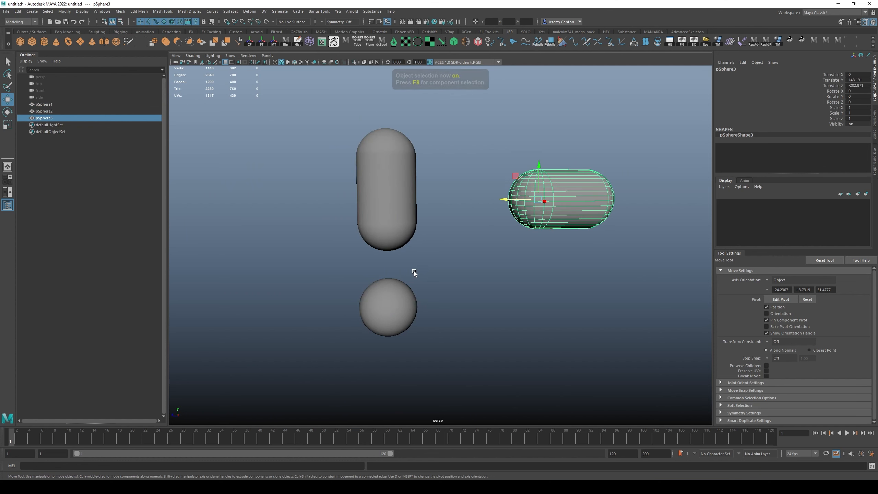
- Create a blend shape on the original sphere with the vertical capsule as its target
{"action": "left_click", "coordinate": [412, 307]}
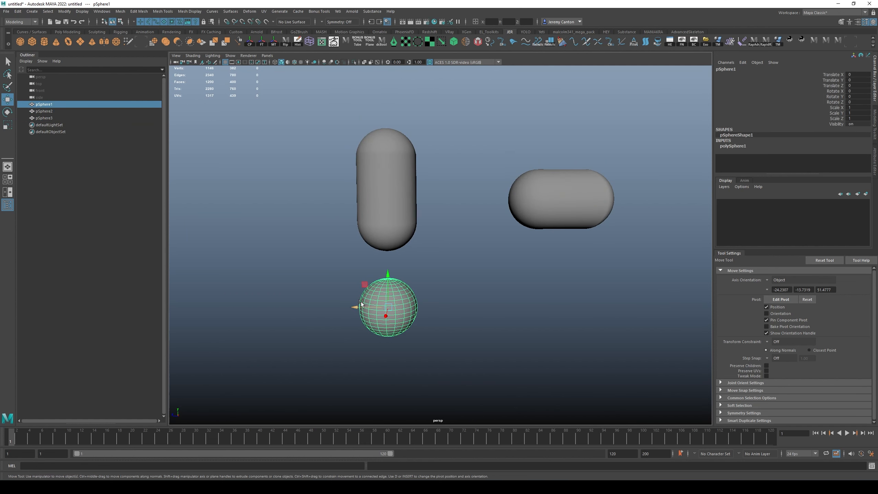
{"action": "left_click", "coordinate": [392, 228]}
{"action": "left_click", "coordinate": [380, 312], "text": "shift"}
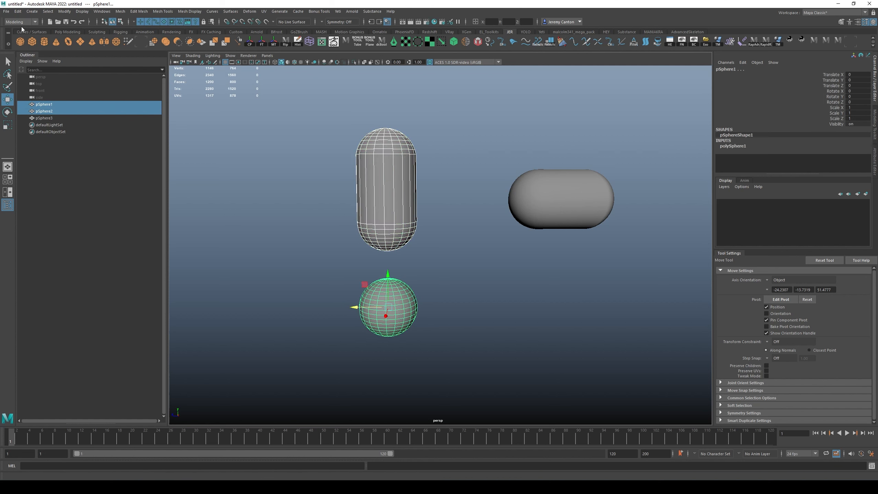
{"action": "left_click", "coordinate": [250, 11]}
{"action": "left_click", "coordinate": [270, 31]}
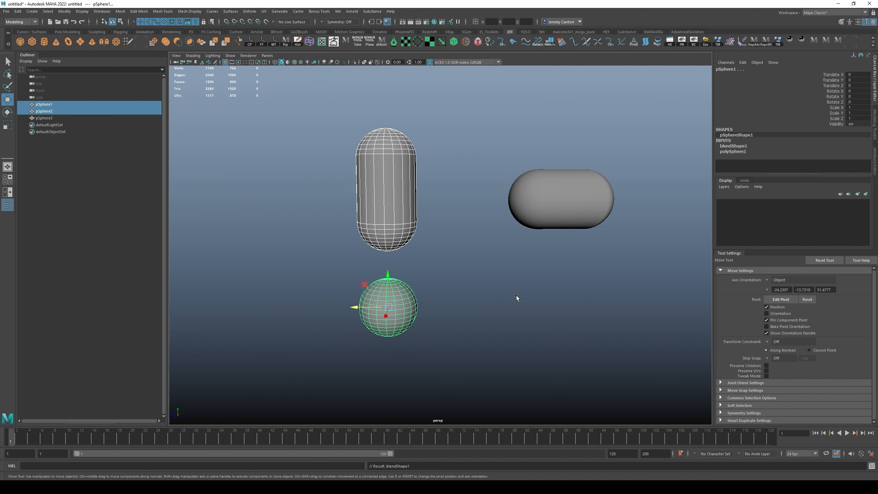
- Create a second blend shape on the original sphere with the horizontal capsule as its target
{"action": "left_click", "coordinate": [516, 297]}
{"action": "left_click", "coordinate": [591, 198]}
{"action": "left_click", "coordinate": [391, 310], "text": "shift"}
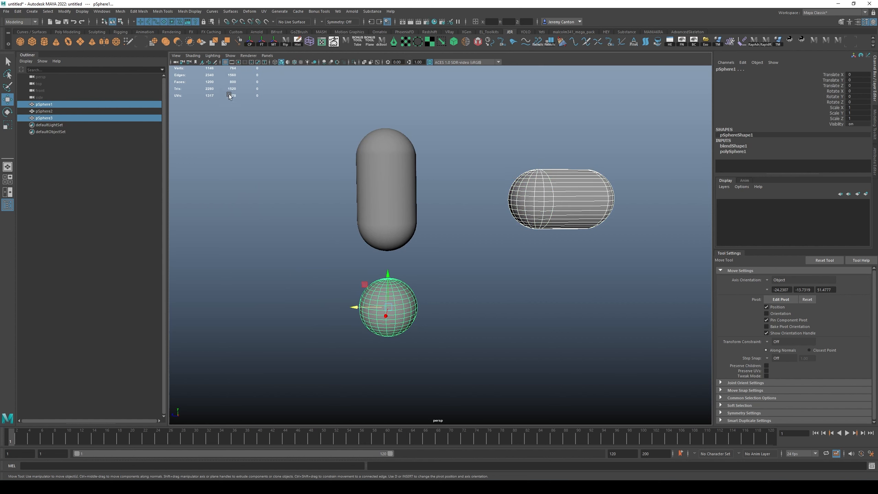
{"action": "left_click", "coordinate": [250, 11]}
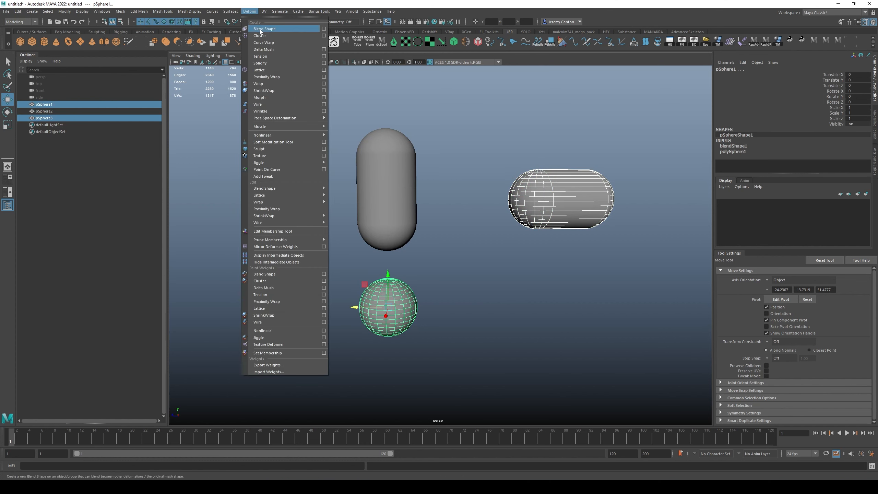
{"action": "left_click", "coordinate": [264, 29]}
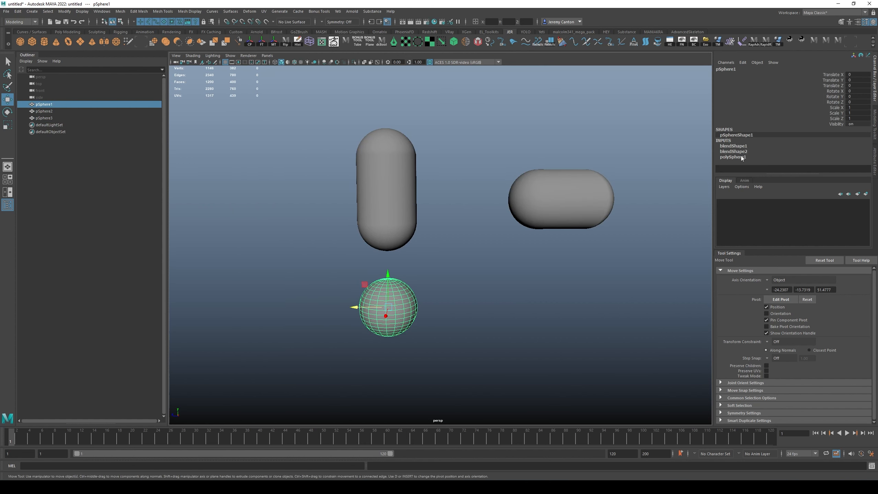
- Try the vertical stretch by raising blendShape1's pSphere2 weight to 1, and undo the change
{"action": "left_click", "coordinate": [743, 147]}
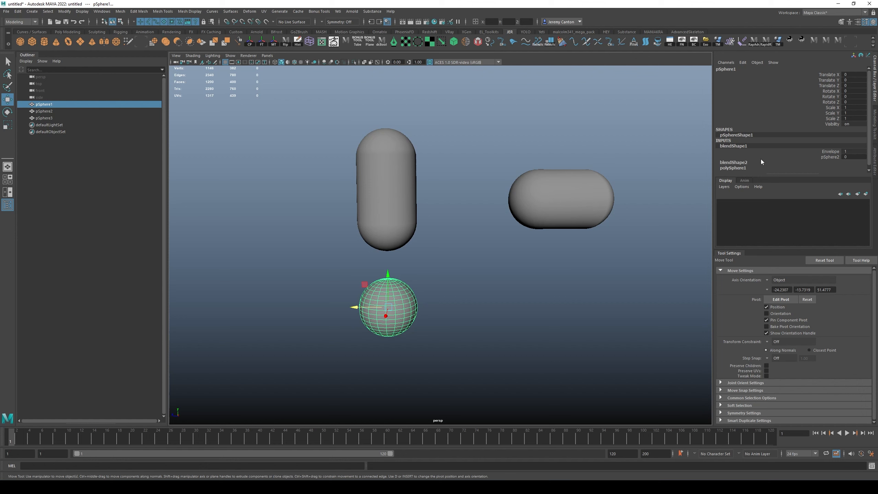
{"action": "left_click", "coordinate": [829, 157]}
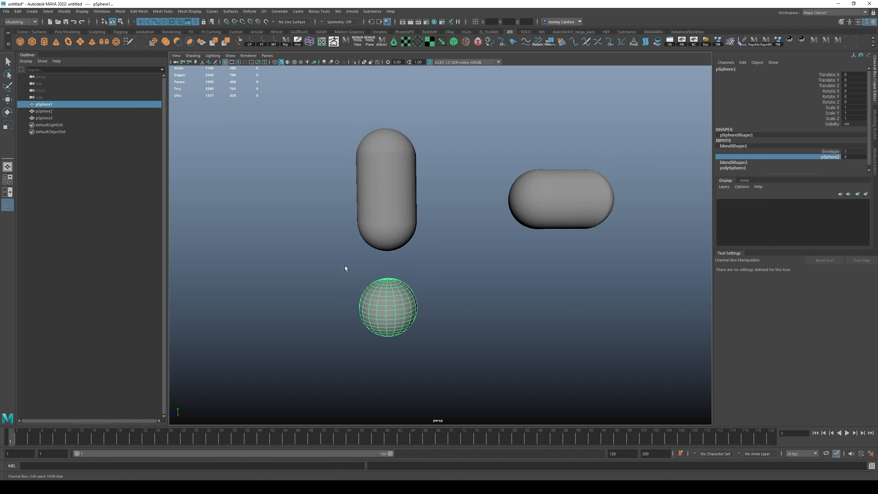
{"action": "left_click_drag", "start_coordinate": [318, 251], "coordinate": [463, 243]}
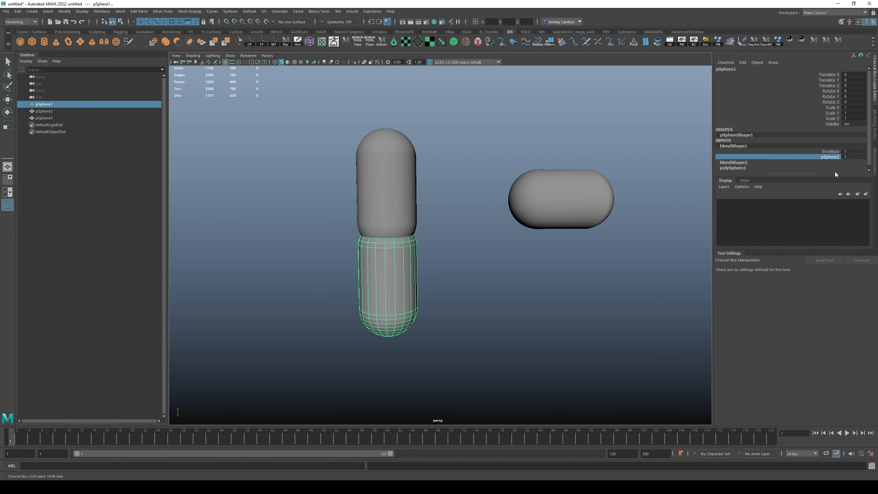
{"action": "key", "text": "ctrl+z"}
{"action": "key", "text": "w"}
- Try the horizontal stretch by raising blendShape2's pSphere3 weight, and undo the change
{"action": "left_click", "coordinate": [782, 160]}
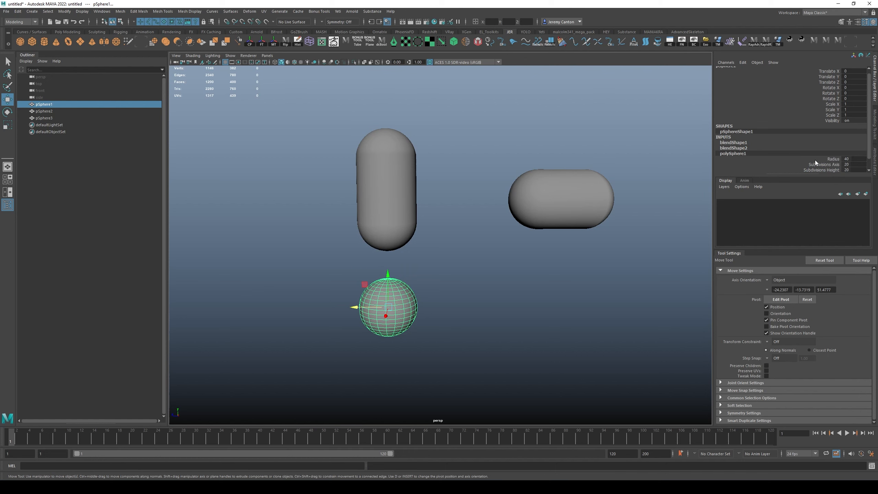
{"action": "left_click", "coordinate": [739, 148]}
{"action": "left_click", "coordinate": [824, 159]}
{"action": "left_click_drag", "start_coordinate": [325, 254], "coordinate": [488, 249]}
{"action": "key", "text": "ctrl+z"}
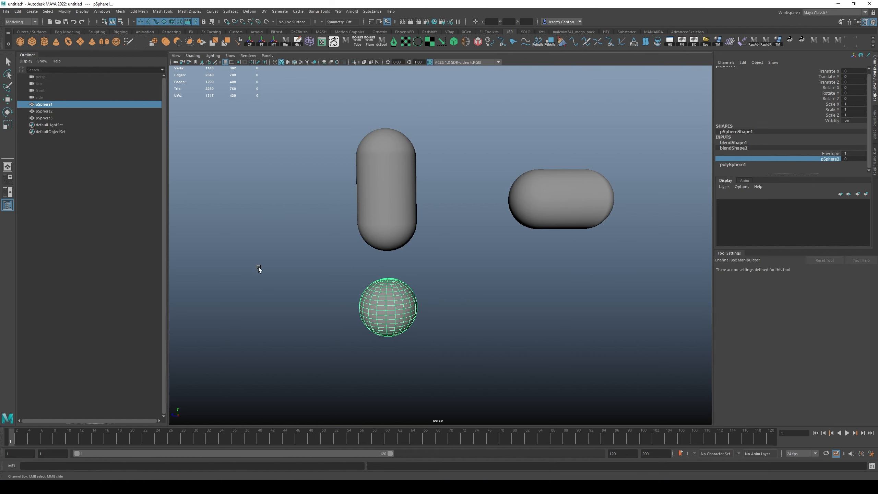
{"action": "key", "text": "w"}
{"action": "left_click", "coordinate": [490, 299]}
{"action": "left_click", "coordinate": [394, 309]}
{"action": "key", "text": "f"}
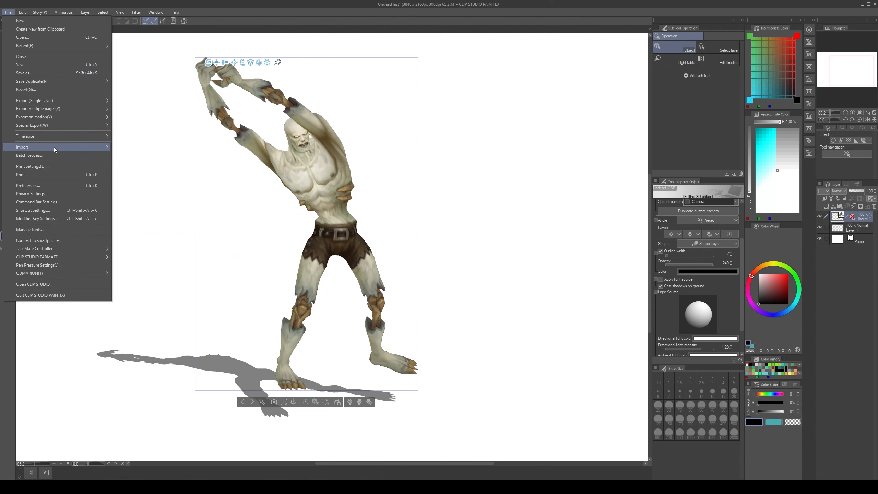
- In Clip Studio Paint, import BALL.fbx from the Desktop as 3D data and move the ball up beside the undead character
{"action": "mouse_move", "coordinate": [47, 150]}
{"action": "left_click", "coordinate": [149, 182]}
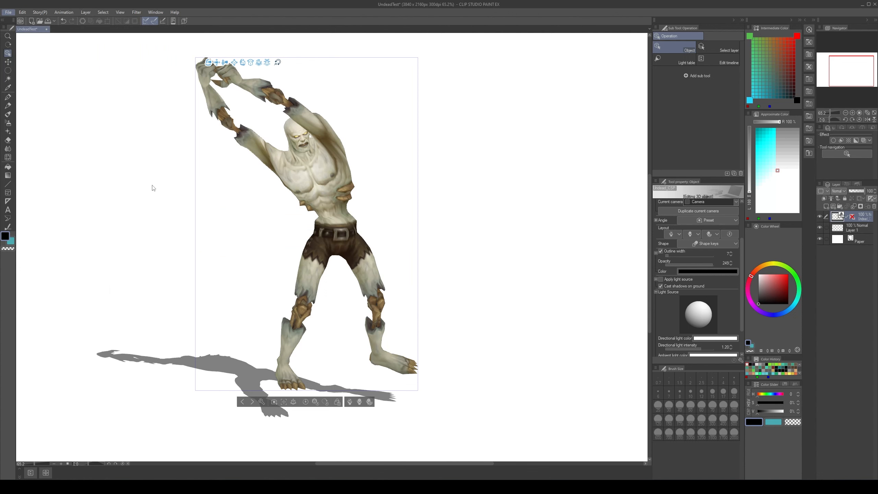
{"action": "scroll", "coordinate": [70, 121], "scroll_direction": "down", "scroll_amount": 5}
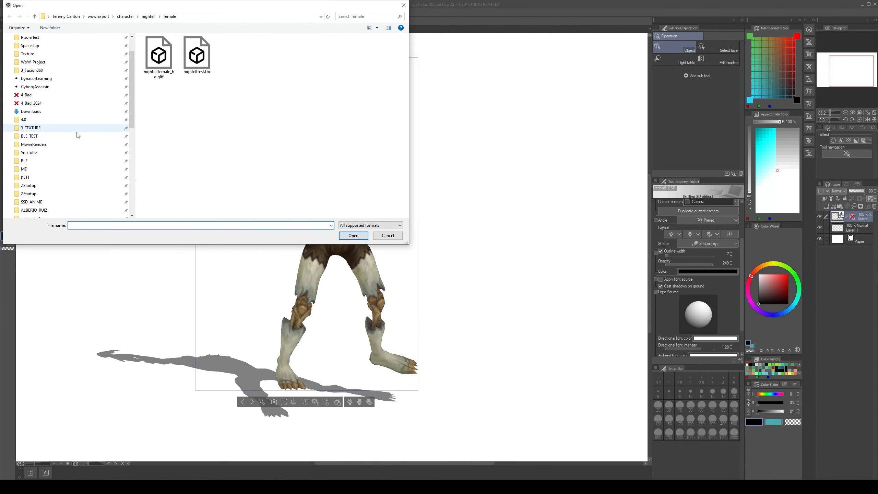
{"action": "left_click", "coordinate": [42, 153]}
{"action": "left_click", "coordinate": [342, 120]}
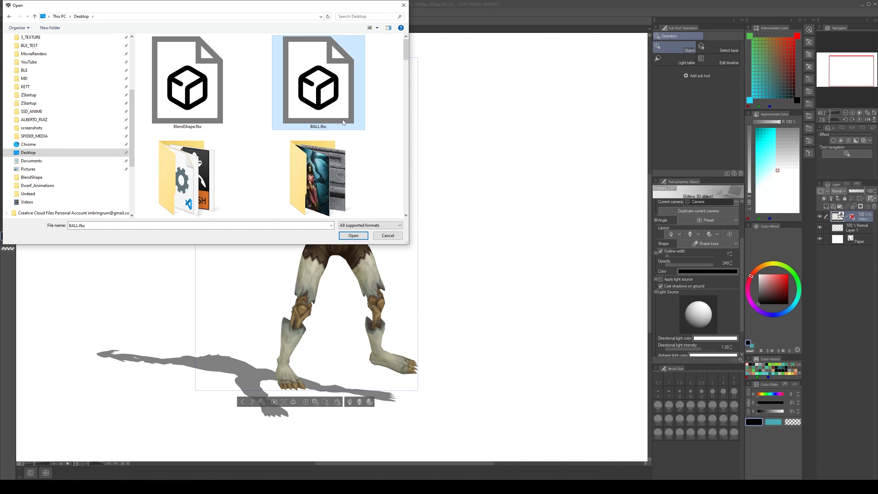
{"action": "left_click", "coordinate": [362, 237]}
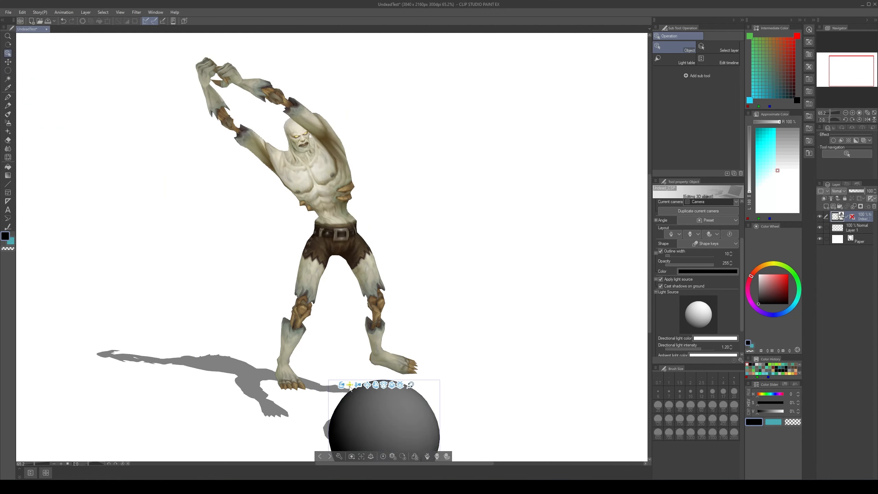
{"action": "left_click_drag", "start_coordinate": [370, 388], "coordinate": [464, 228]}
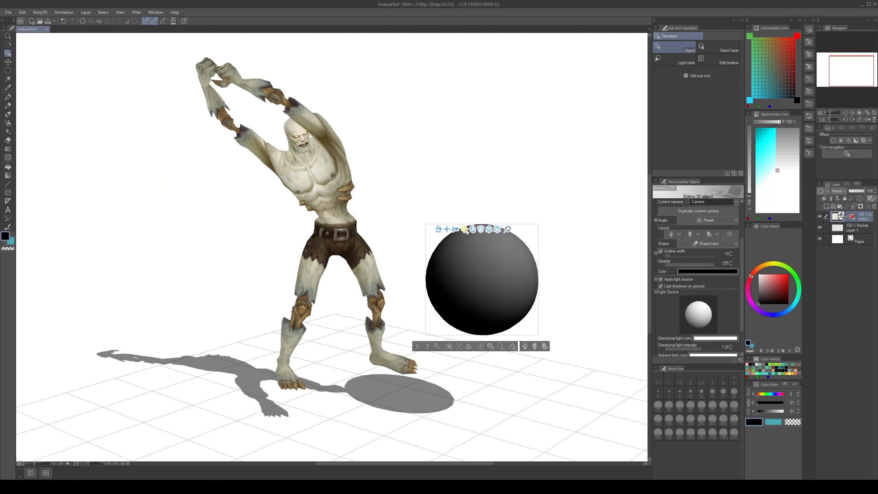
- Adjust the ball's shape keys, leaving pSphere2 at 0 and setting pSphere3 to 100
{"action": "left_click", "coordinate": [731, 244]}
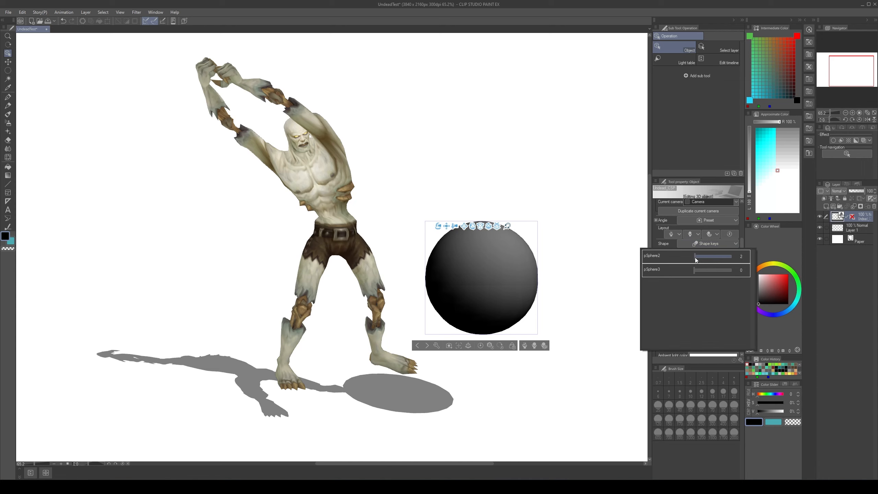
{"action": "left_click_drag", "start_coordinate": [694, 257], "coordinate": [731, 272]}
{"action": "left_click", "coordinate": [696, 269]}
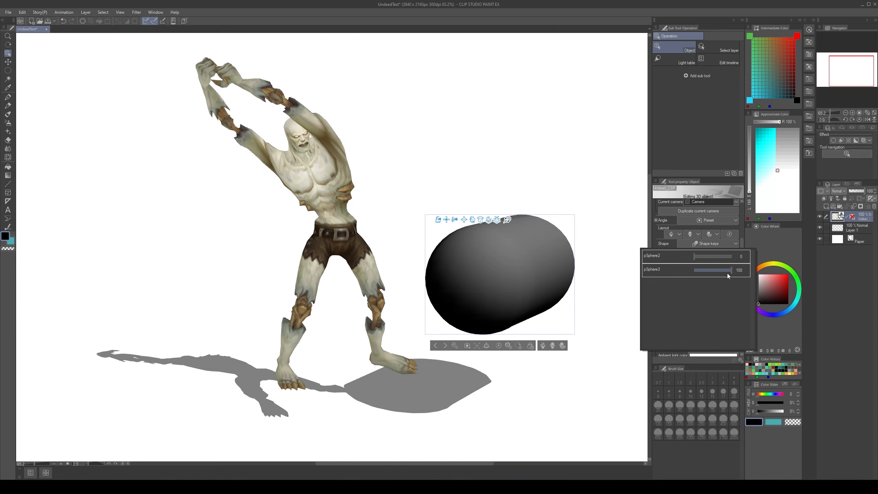
- Select the ball and readjust its pSphere2 and pSphere3 shape keys from the new camera angle
{"action": "left_click", "coordinate": [466, 229]}
{"action": "left_click", "coordinate": [466, 228]}
{"action": "left_click_drag", "start_coordinate": [573, 198], "coordinate": [430, 177]}
{"action": "left_click", "coordinate": [721, 302]}
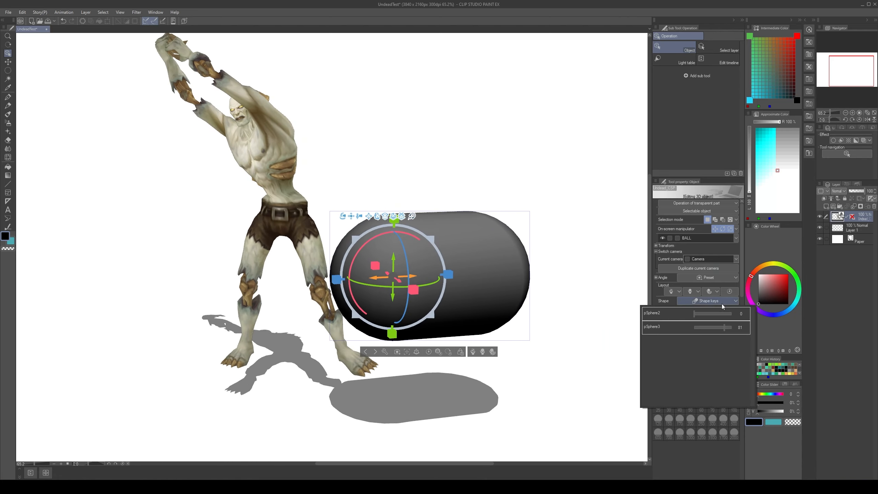
{"action": "left_click_drag", "start_coordinate": [697, 318], "coordinate": [742, 331]}
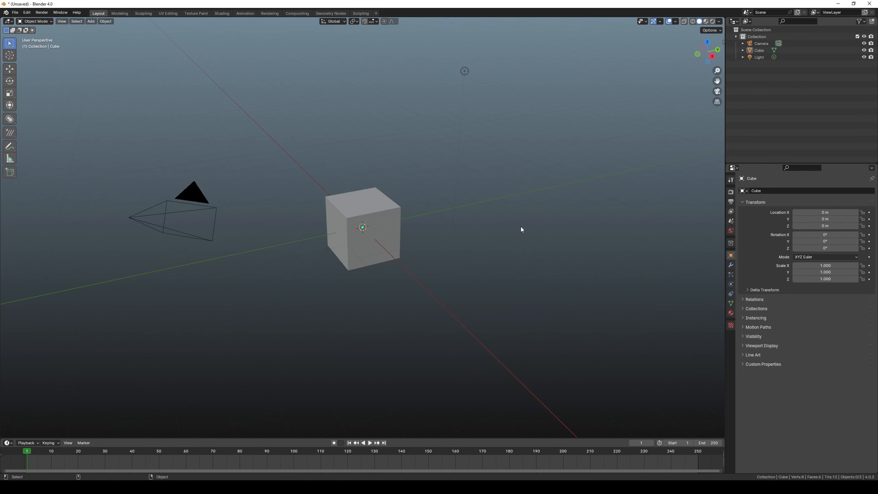
- In Blender, delete the default cube and add a UV sphere at the origin
{"action": "left_click", "coordinate": [363, 229]}
{"action": "key", "text": "Delete"}
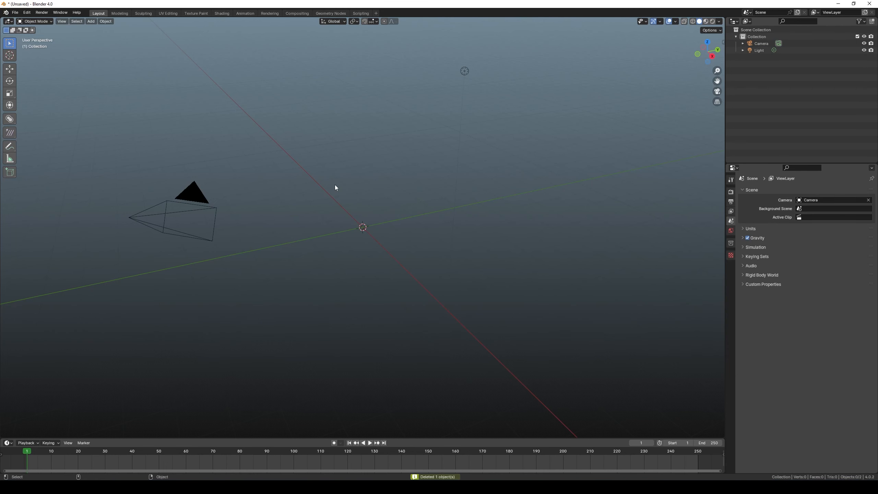
{"action": "key", "text": "shift+a"}
{"action": "mouse_move", "coordinate": [385, 195]}
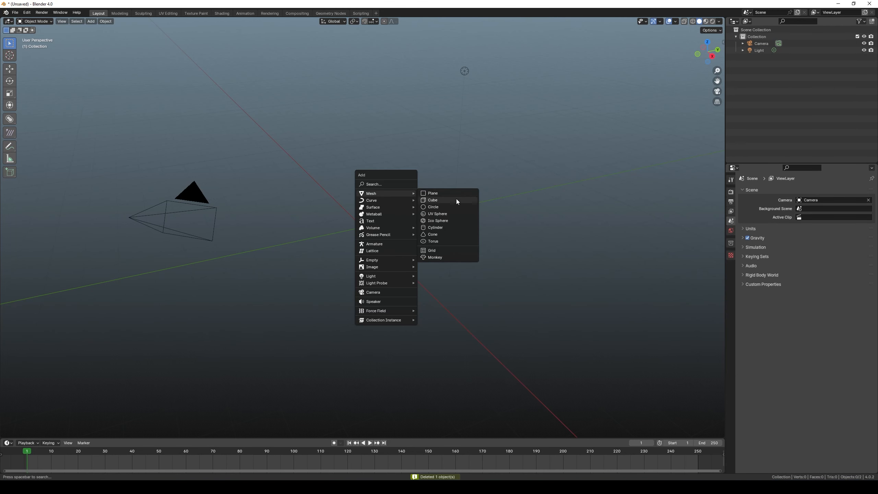
{"action": "left_click", "coordinate": [445, 215]}
- Scale the sphere up uniformly to about 3.7 on all axes
{"action": "key", "text": "shift+space"}
{"action": "key", "text": "s"}
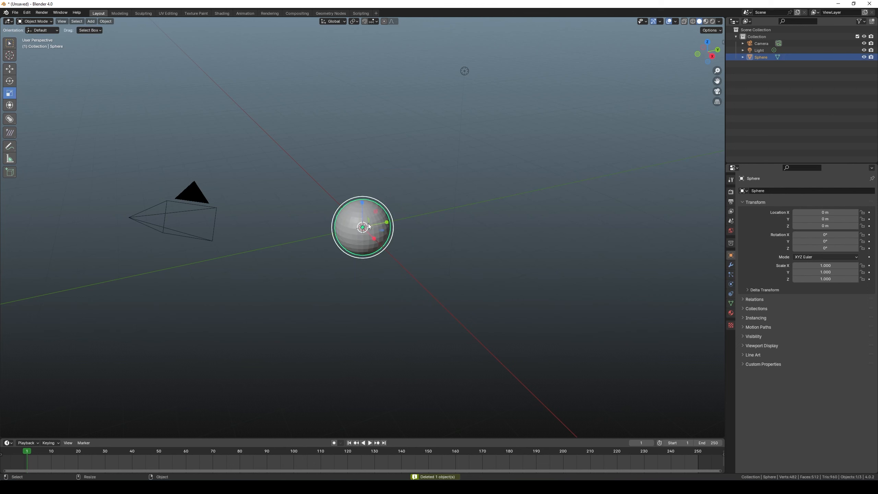
{"action": "left_click_drag", "start_coordinate": [389, 208], "coordinate": [473, 180]}
{"action": "key", "text": "q"}
{"action": "left_click_drag", "start_coordinate": [521, 163], "coordinate": [460, 147]}
{"action": "left_click_drag", "start_coordinate": [460, 145], "coordinate": [501, 254]}
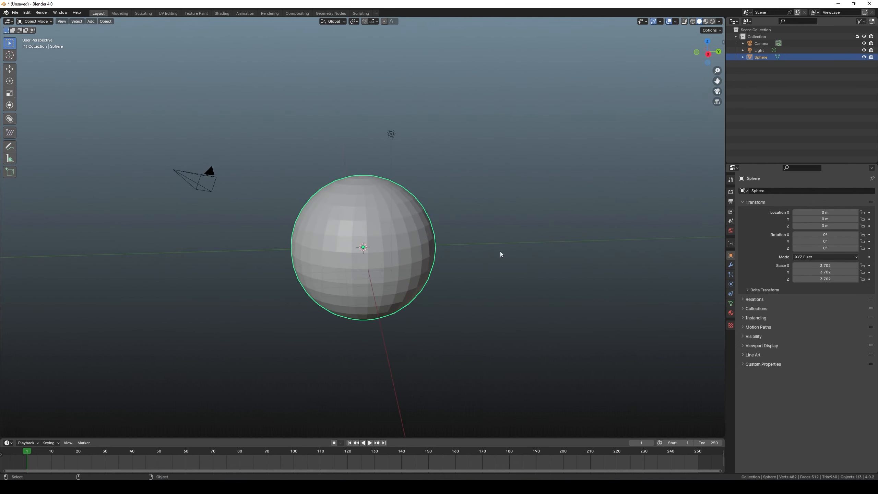
- Duplicate the sphere and place the copy above the original, at about 11 m in Z
{"action": "scroll", "coordinate": [443, 202], "scroll_direction": "down", "scroll_amount": 1}
{"action": "scroll", "coordinate": [474, 169], "scroll_direction": "down", "scroll_amount": 2}
{"action": "key", "text": "ctrl+d"}
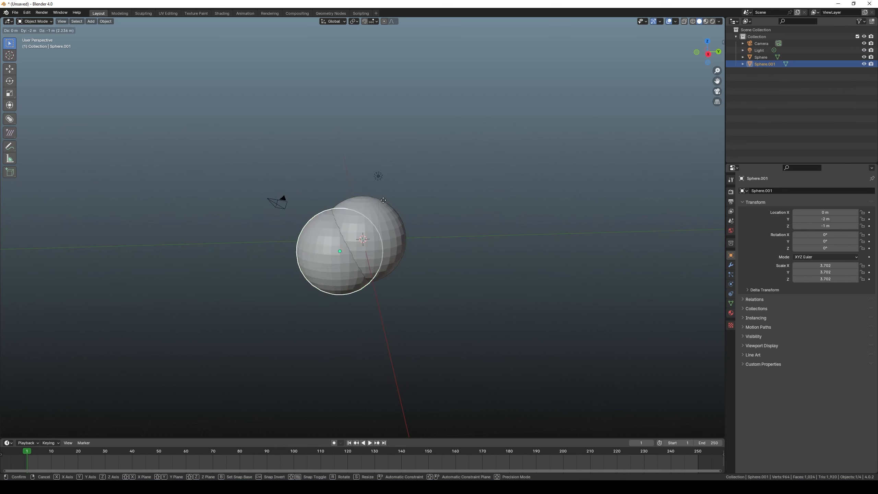
{"action": "left_click", "coordinate": [475, 137]}
{"action": "left_click_drag", "start_coordinate": [475, 137], "coordinate": [458, 198]}
{"action": "scroll", "coordinate": [404, 173], "scroll_direction": "up", "scroll_amount": 4}
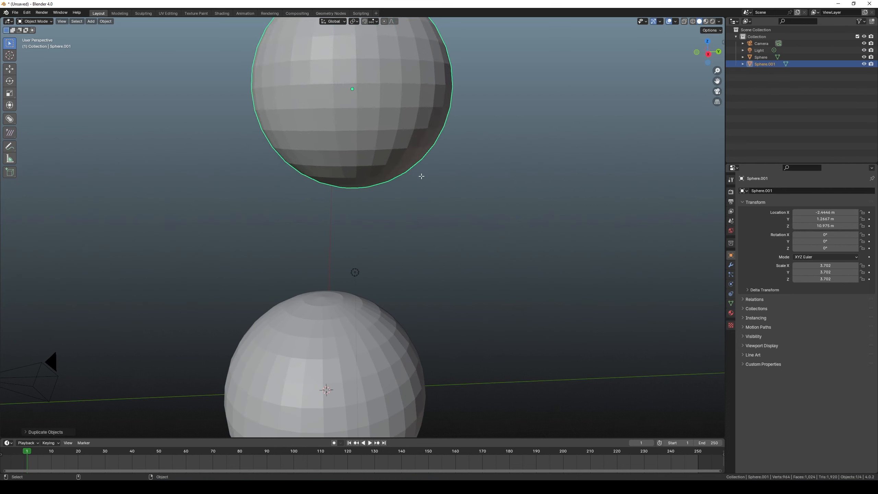
- Stretch the upper copy into a tall capsule by moving its upper-half vertices up along Z
{"action": "key", "text": "Tab"}
{"action": "scroll", "coordinate": [415, 170], "scroll_direction": "down", "scroll_amount": 4}
{"action": "left_click_drag", "start_coordinate": [264, 97], "coordinate": [449, 154]}
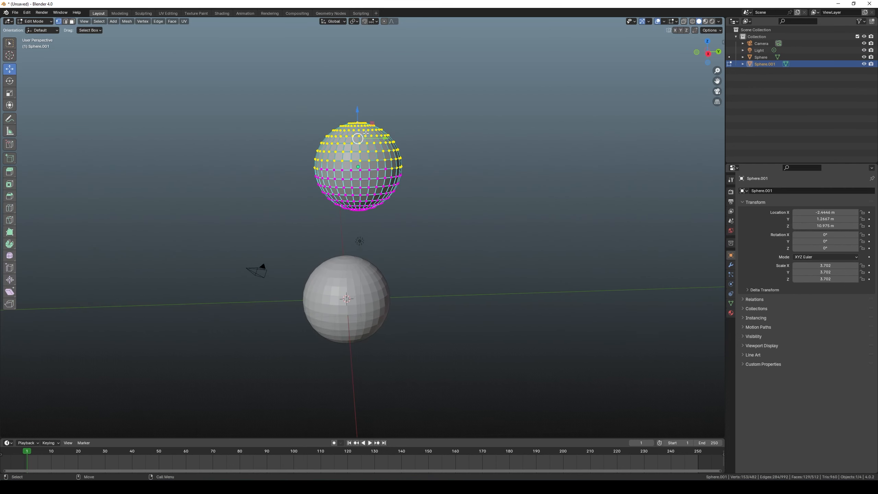
{"action": "key", "text": "g"}
{"action": "key", "text": "z"}
{"action": "left_click", "coordinate": [363, 59]}
{"action": "key", "text": "Tab"}
- Duplicate the original sphere again and place the copy beside the tall capsule, at about 11.4 m in Y and 7.4 m in Z
{"action": "left_click", "coordinate": [350, 281]}
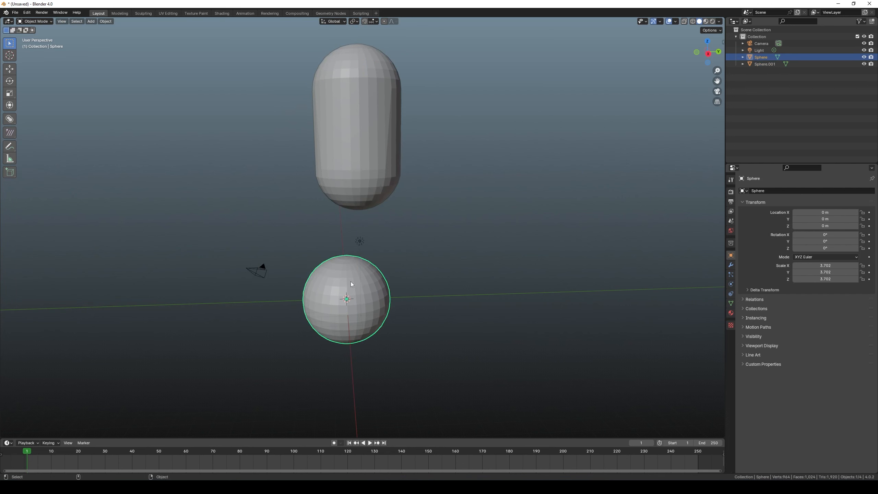
{"action": "key", "text": "shift+d"}
{"action": "left_click", "coordinate": [484, 191]}
- Stretch the second copy into a horizontal capsule by moving its outer-half vertices along Y
{"action": "key", "text": "Tab"}
{"action": "left_click_drag", "start_coordinate": [559, 140], "coordinate": [486, 276]}
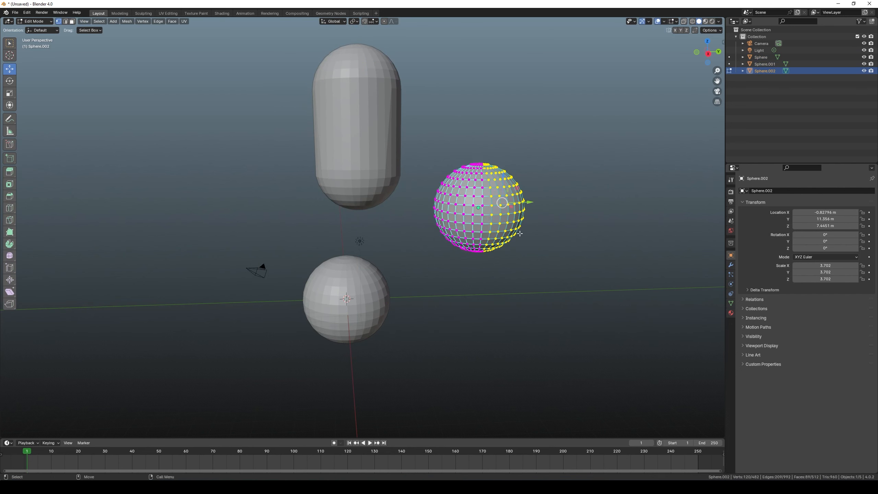
{"action": "left_click_drag", "start_coordinate": [532, 202], "coordinate": [602, 215]}
{"action": "key", "text": "Tab"}
{"action": "left_click", "coordinate": [604, 254]}
- Select the tall capsule with the base sphere and add a Basis and one further shape key to the active capsule
{"action": "left_click_drag", "start_coordinate": [443, 271], "coordinate": [460, 271]}
{"action": "left_click", "coordinate": [388, 191]}
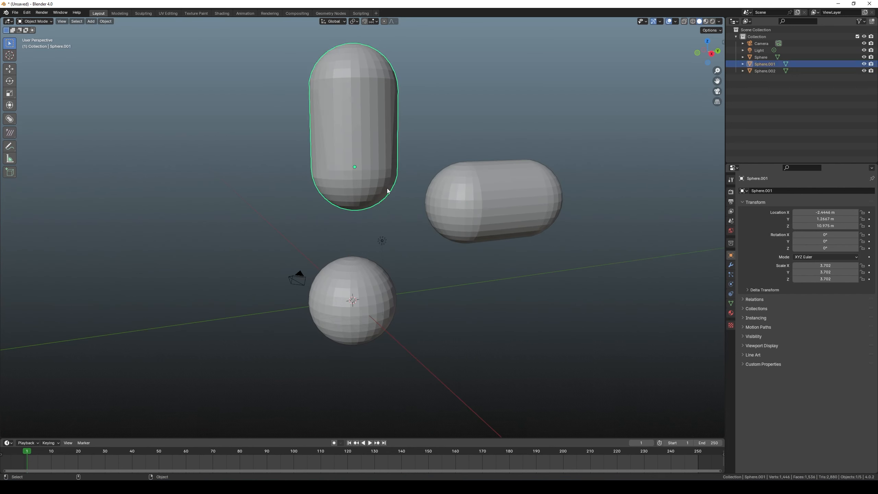
{"action": "left_click", "coordinate": [391, 225]}
{"action": "left_click", "coordinate": [373, 283]}
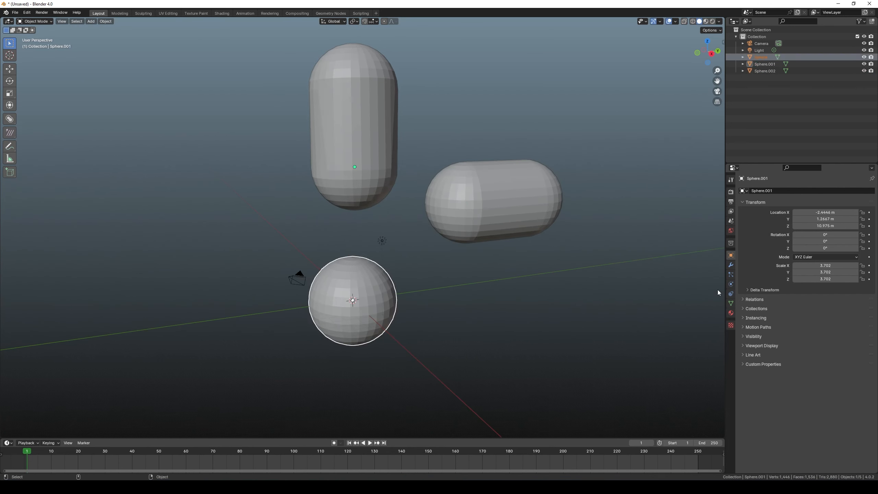
{"action": "left_click", "coordinate": [731, 304]}
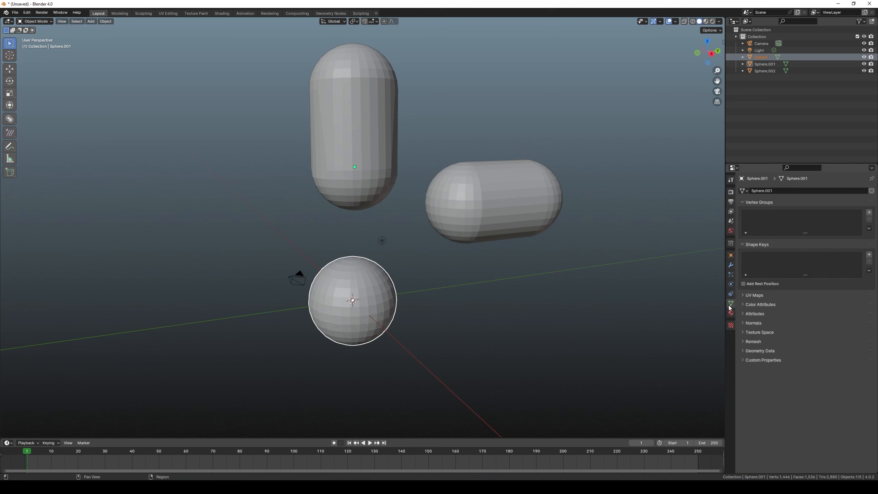
{"action": "left_click", "coordinate": [869, 255]}
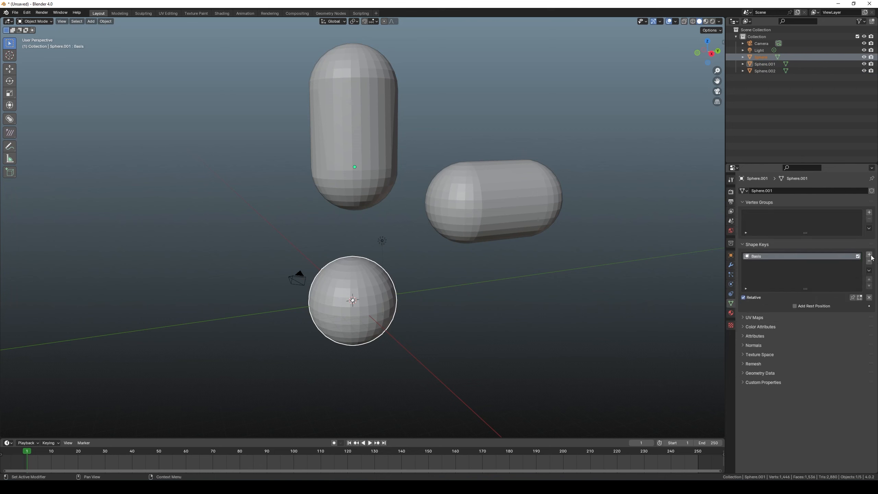
{"action": "left_click", "coordinate": [869, 255]}
- Select the tall capsule, make the base sphere active, and add the capsule's form to it with Join as Shapes
{"action": "left_click", "coordinate": [392, 171]}
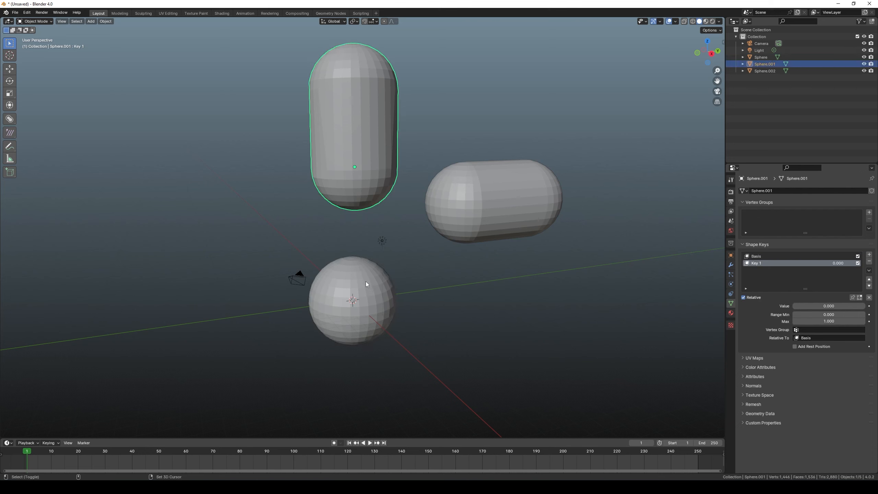
{"action": "left_click", "coordinate": [367, 292], "text": "shift"}
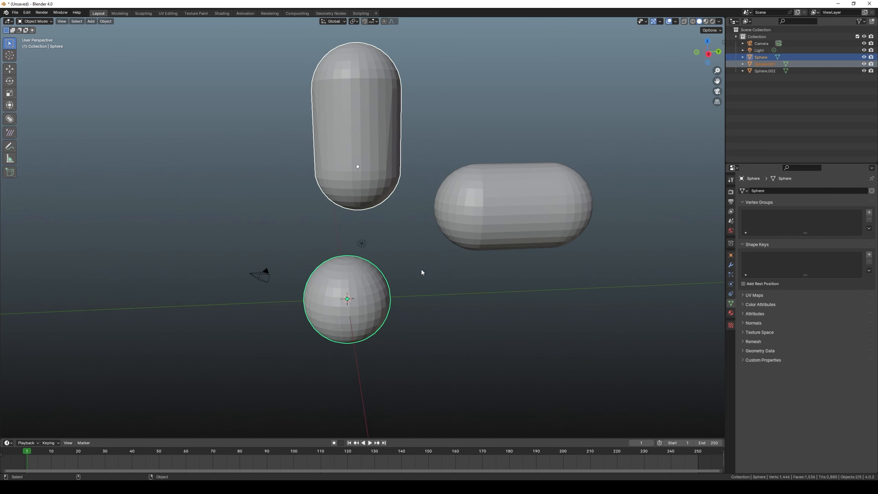
{"action": "left_click", "coordinate": [869, 271]}
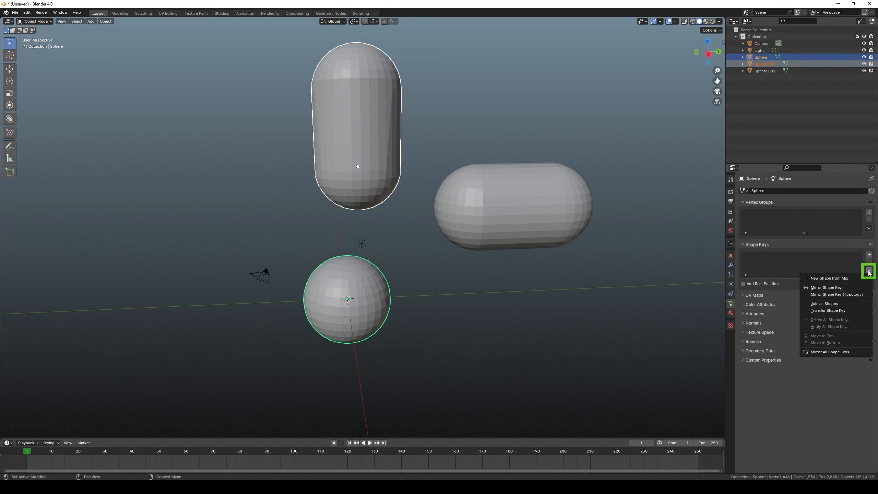
{"action": "left_click", "coordinate": [850, 303]}
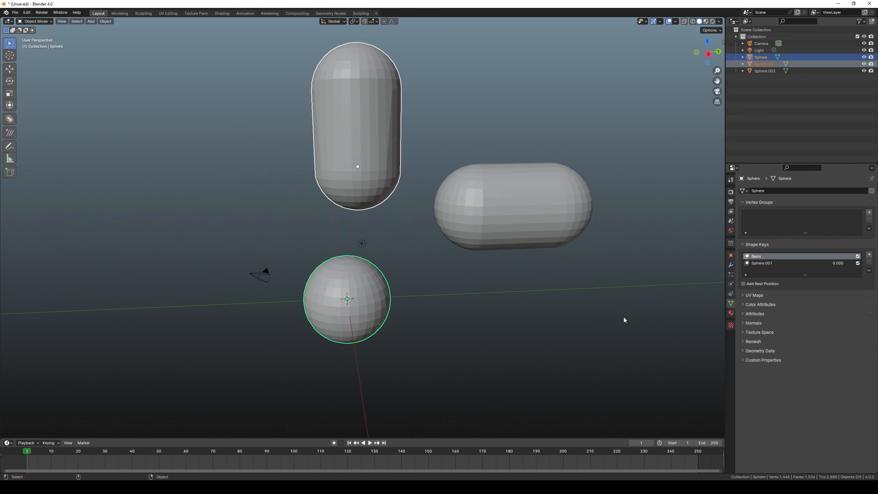
- Select only the base sphere and test its Sphere.001 shape key, returning the value to 0
{"action": "left_click", "coordinate": [420, 289]}
{"action": "left_click", "coordinate": [347, 284]}
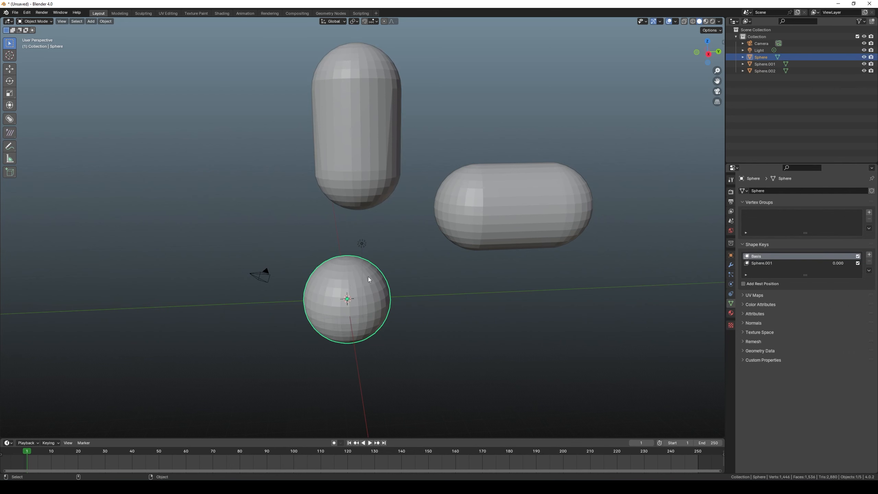
{"action": "left_click", "coordinate": [769, 263]}
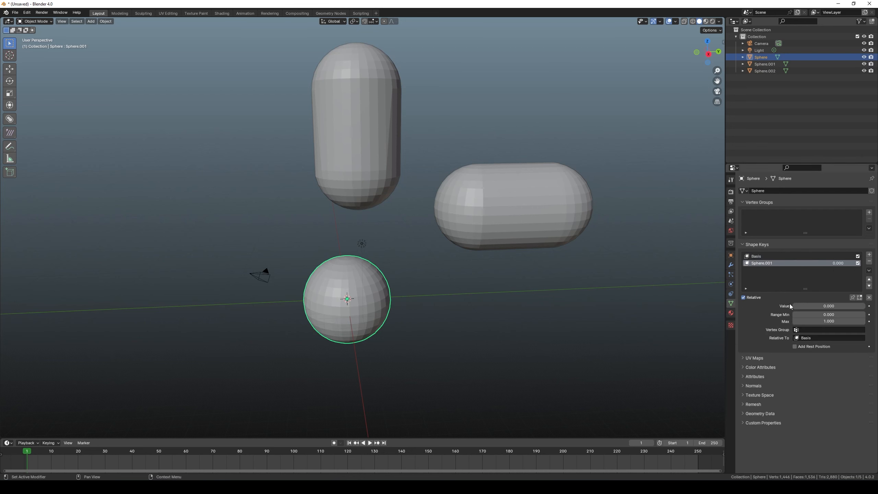
{"action": "left_click_drag", "start_coordinate": [812, 306], "coordinate": [705, 305]}
- Select the horizontal capsule, make the base sphere active, and add the capsule's form to it with Join as Shapes
{"action": "left_click", "coordinate": [509, 215]}
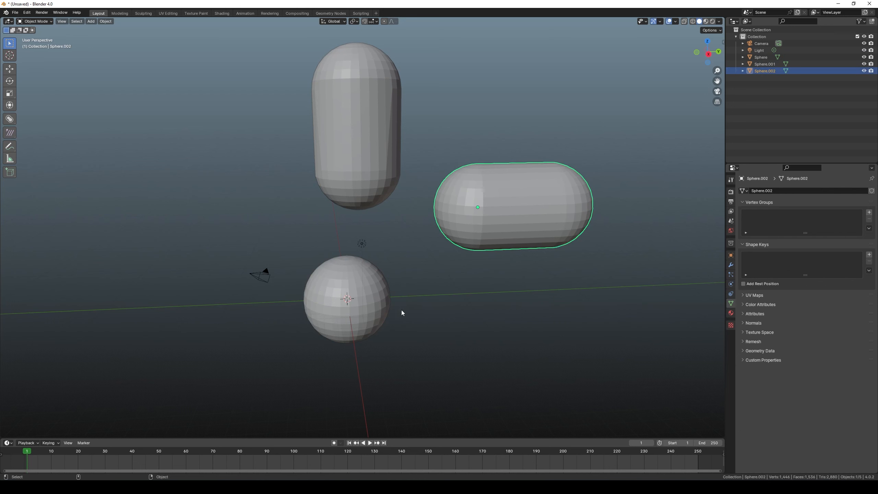
{"action": "left_click", "coordinate": [489, 301]}
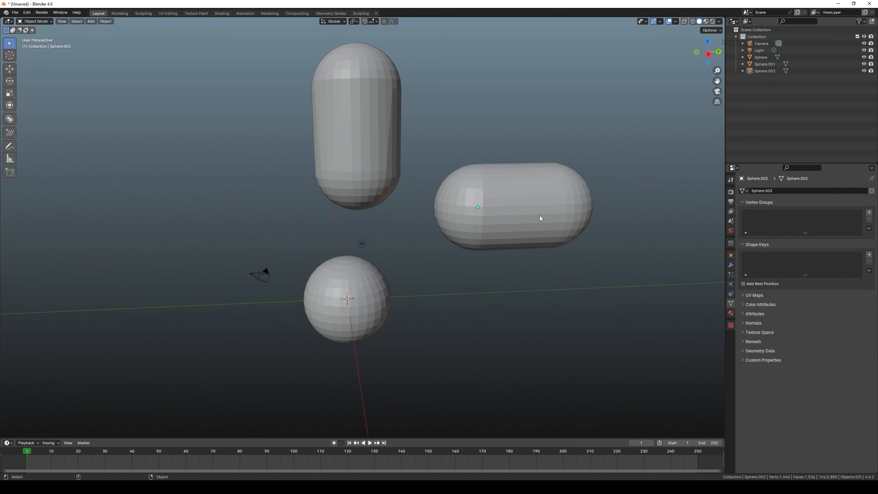
{"action": "left_click", "coordinate": [525, 199]}
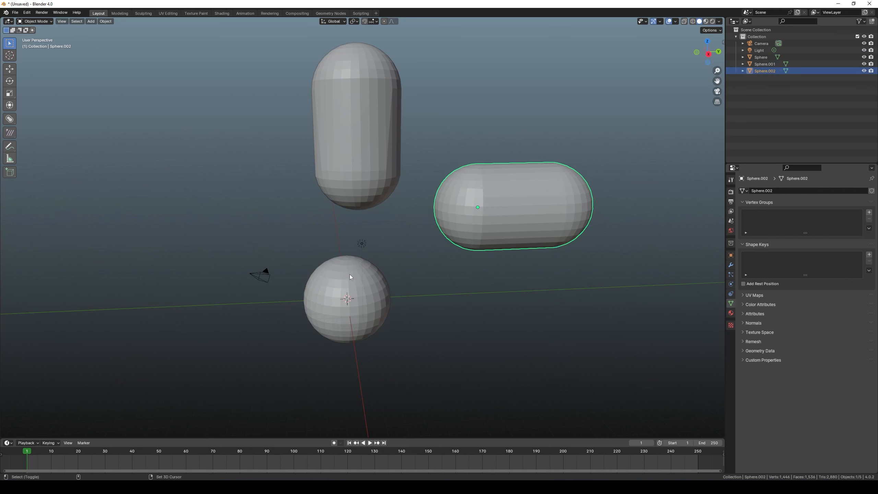
{"action": "left_click", "coordinate": [339, 272], "text": "shift"}
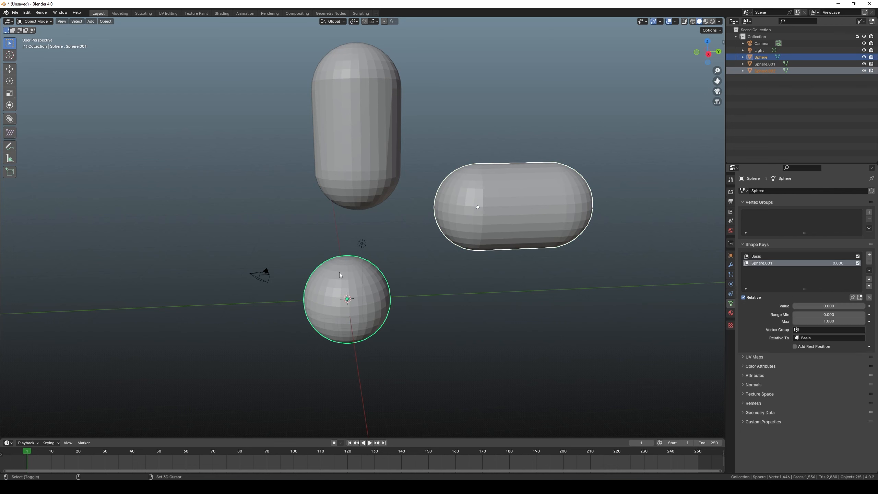
{"action": "left_click", "coordinate": [869, 272]}
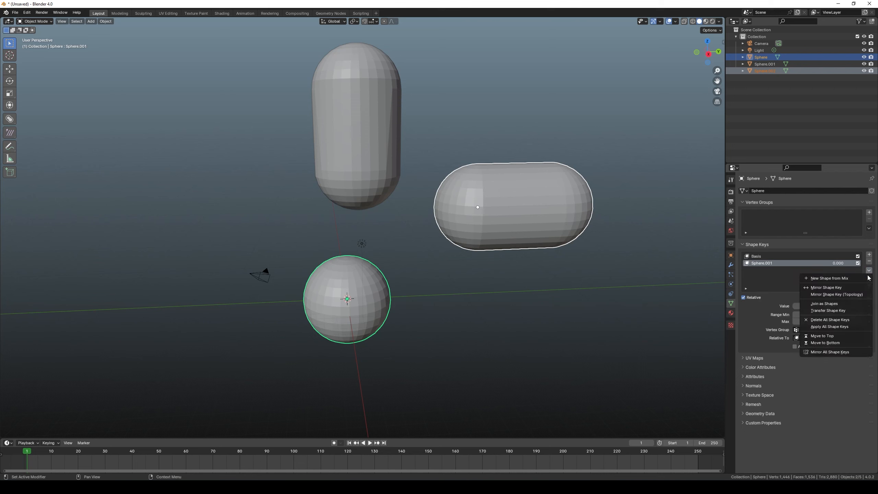
{"action": "left_click", "coordinate": [849, 303]}
- Test the base sphere's Sphere.002 shape key, returning its value to 0, and reselect the sphere
{"action": "left_click", "coordinate": [441, 308]}
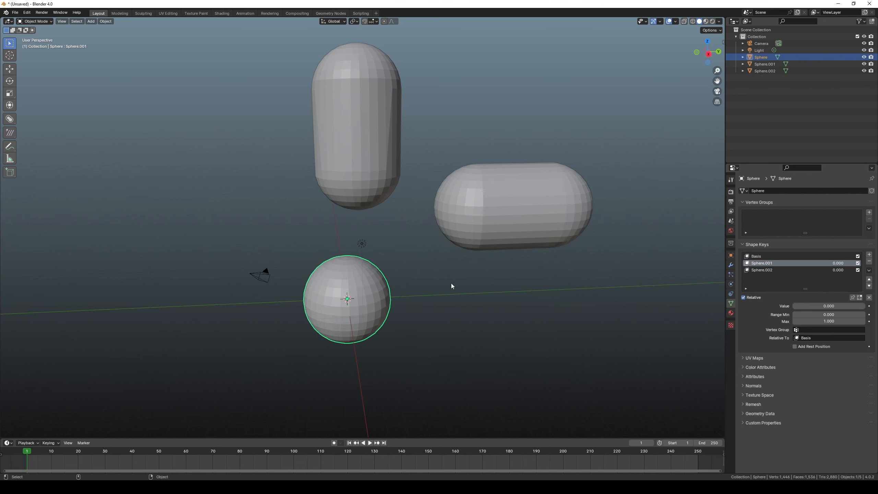
{"action": "left_click", "coordinate": [766, 271]}
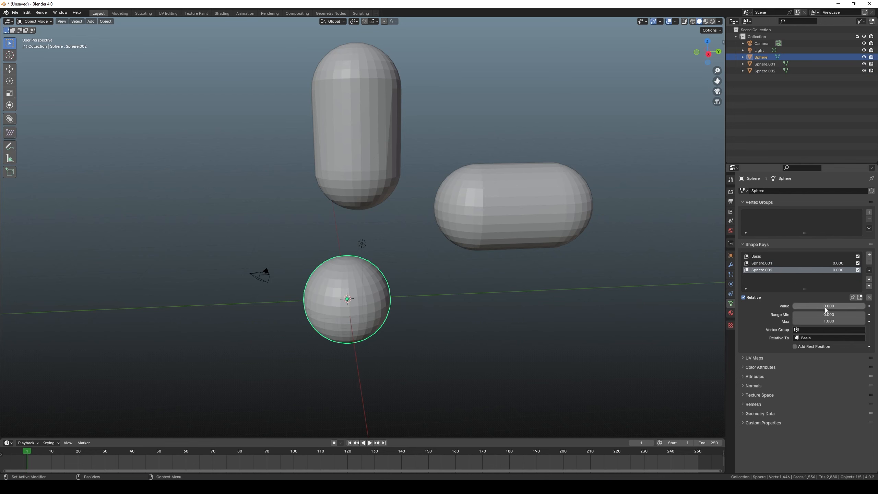
{"action": "left_click_drag", "start_coordinate": [826, 307], "coordinate": [792, 307]}
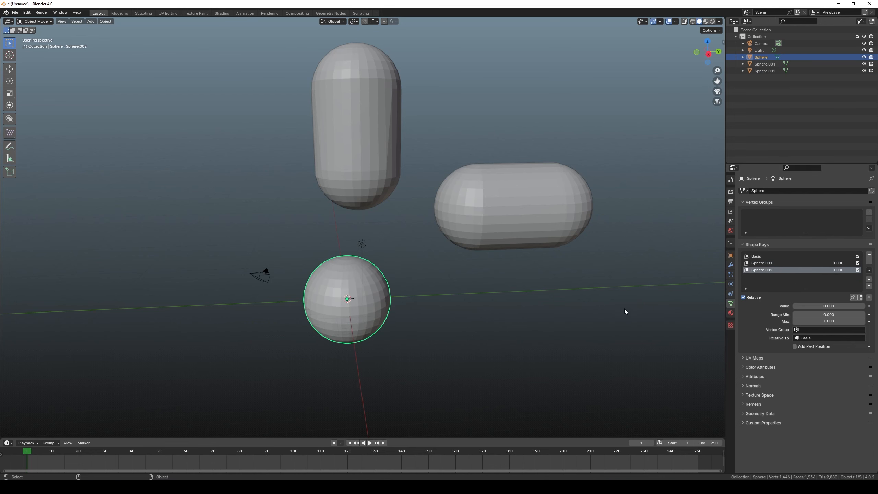
{"action": "left_click", "coordinate": [625, 311]}
{"action": "left_click", "coordinate": [376, 269]}
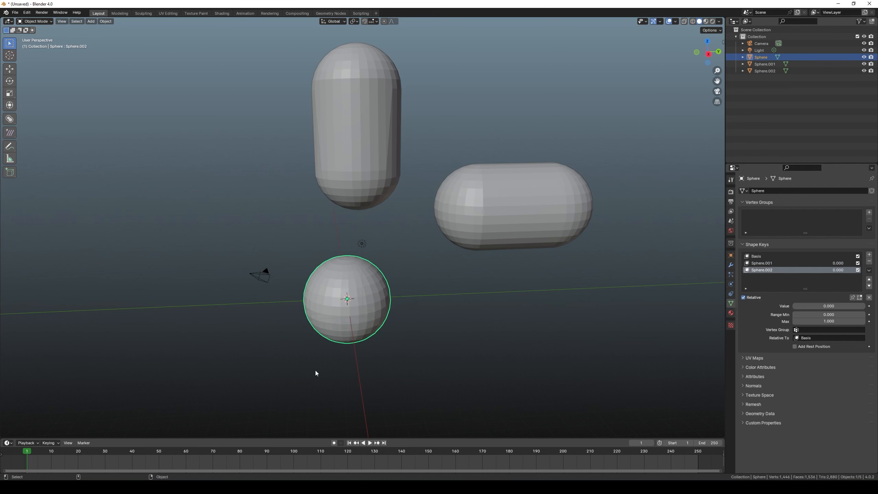
- Export the scene as an FBX file named BLENDERBALL to the Desktop
{"action": "left_click", "coordinate": [15, 12]}
{"action": "mouse_move", "coordinate": [38, 117]}
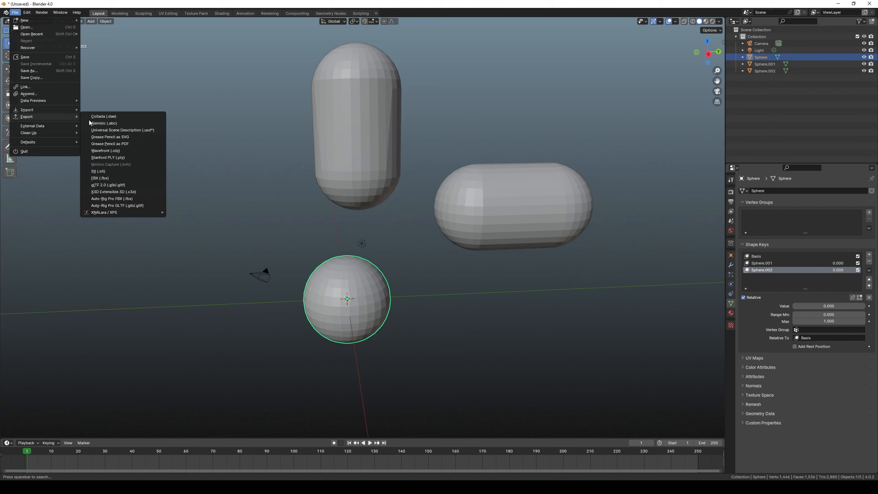
{"action": "left_click", "coordinate": [126, 178]}
{"action": "left_click", "coordinate": [177, 174]}
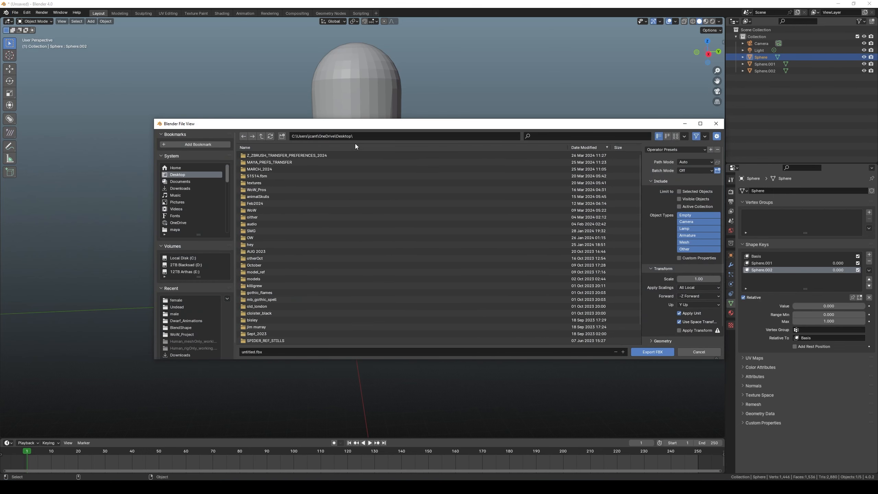
{"action": "left_click", "coordinate": [264, 352]}
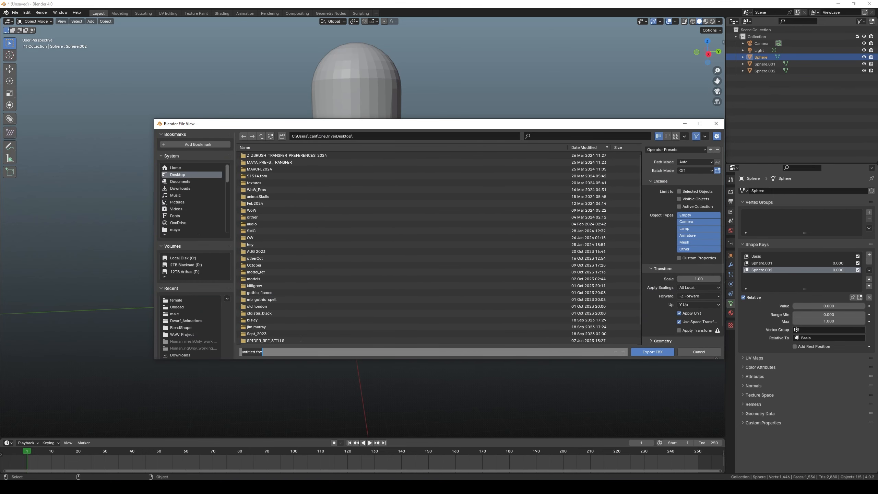
{"action": "type", "text": "BLENDERBALL"}
{"action": "key", "text": "Return"}
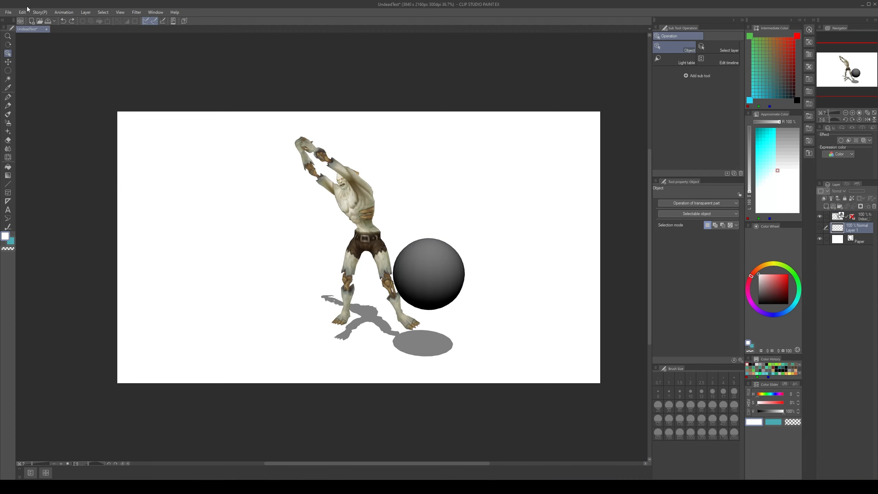
- In Clip Studio Paint, import BLENDERBALL.fbx as 3D data into the undead character's canvas
{"action": "left_click", "coordinate": [8, 12]}
{"action": "mouse_move", "coordinate": [52, 147]}
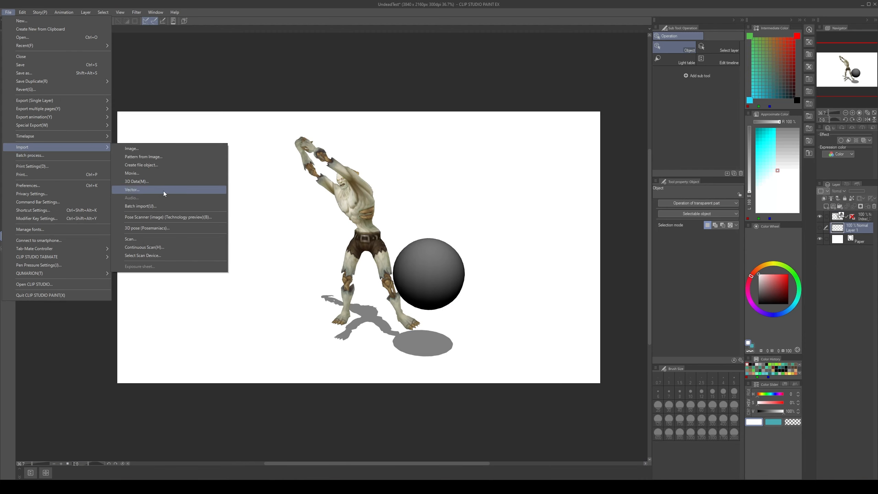
{"action": "left_click", "coordinate": [145, 181]}
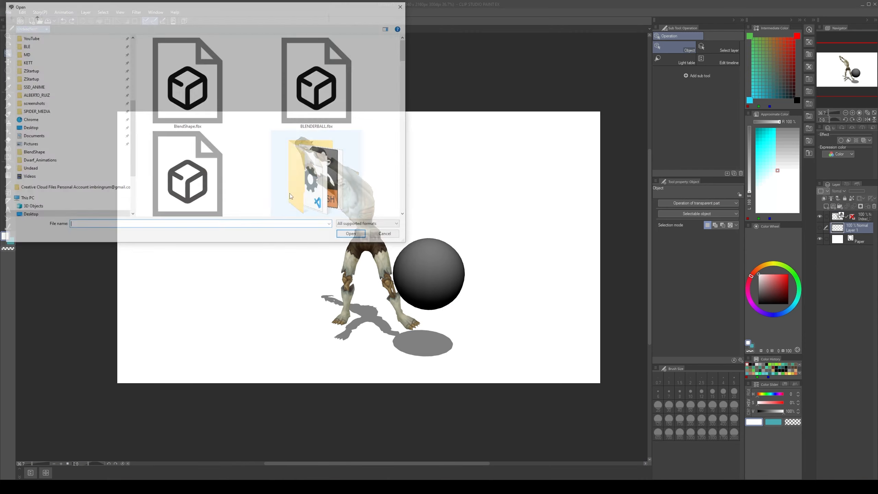
{"action": "left_click", "coordinate": [316, 83]}
{"action": "left_click", "coordinate": [346, 234]}
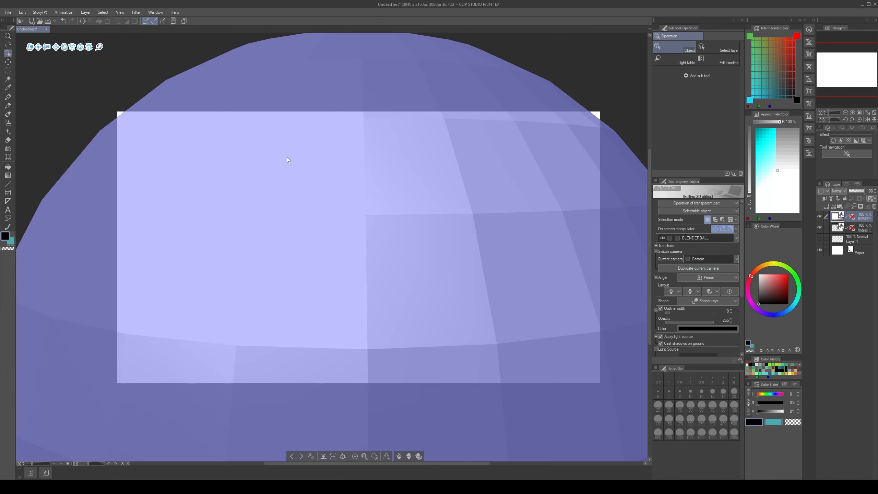
- Select the imported BLENDERBALL, pull the camera back, and place the ball beside the undead character, opposite the other sphere
{"action": "left_click", "coordinate": [255, 153]}
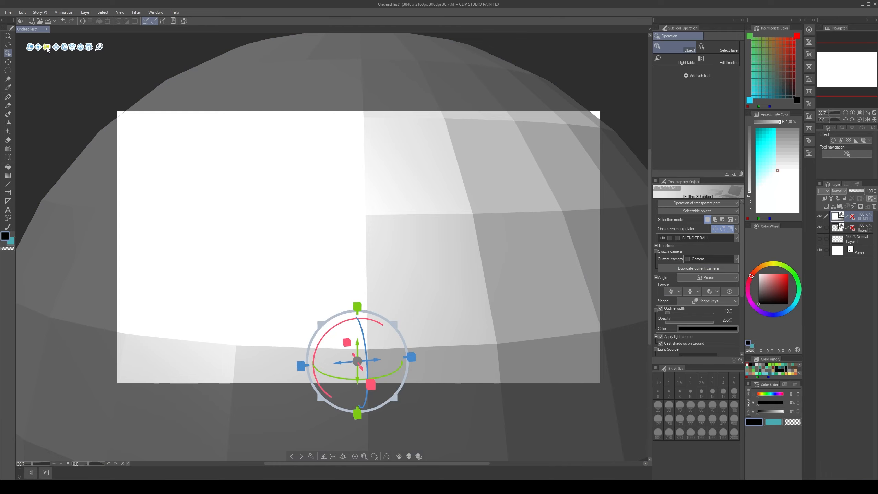
{"action": "left_click_drag", "start_coordinate": [48, 49], "coordinate": [158, 129]}
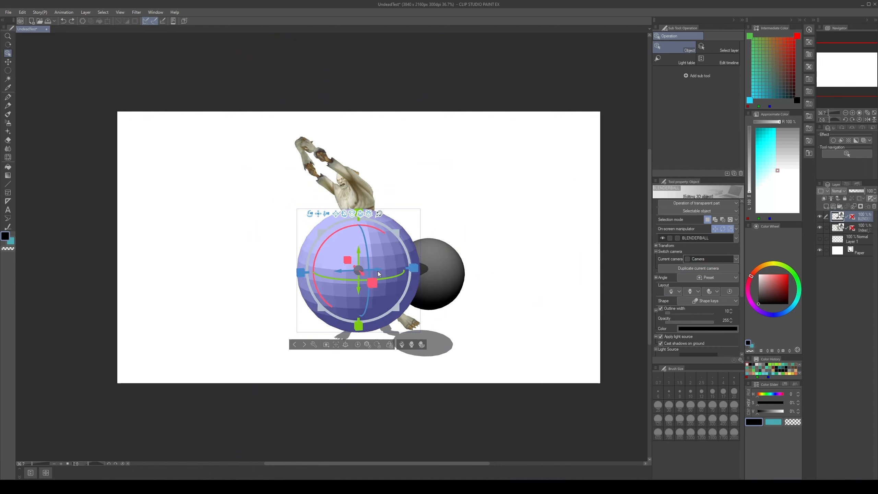
{"action": "left_click_drag", "start_coordinate": [356, 269], "coordinate": [244, 275]}
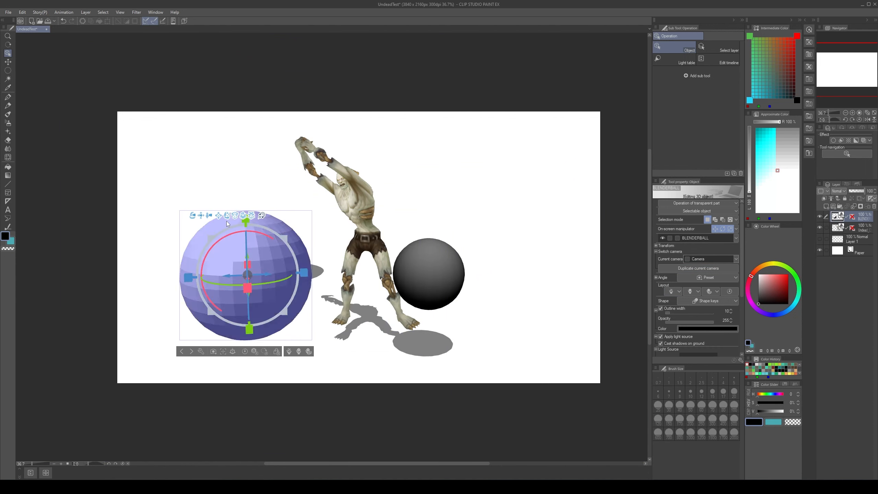
{"action": "left_click_drag", "start_coordinate": [210, 217], "coordinate": [236, 212]}
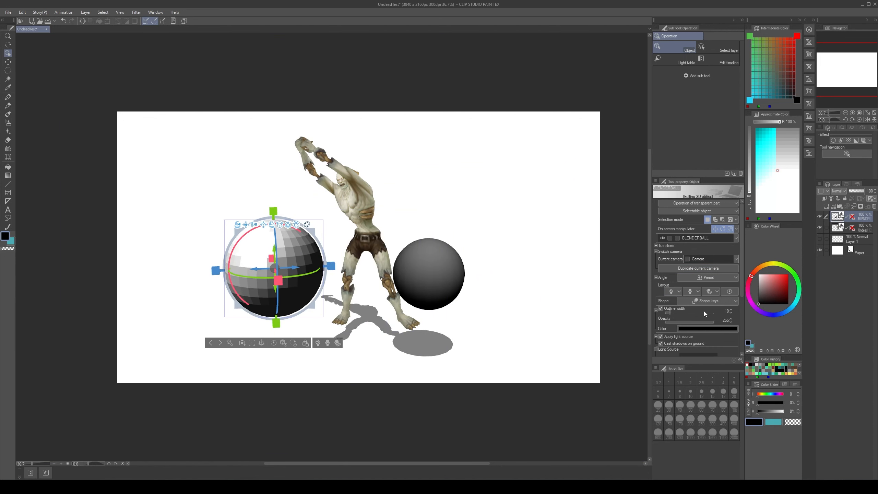
- Test the BLENDERBALL's Sphere.001 shape key, return its value to 0, and deselect the ball
{"action": "left_click", "coordinate": [716, 301]}
{"action": "left_click", "coordinate": [721, 300]}
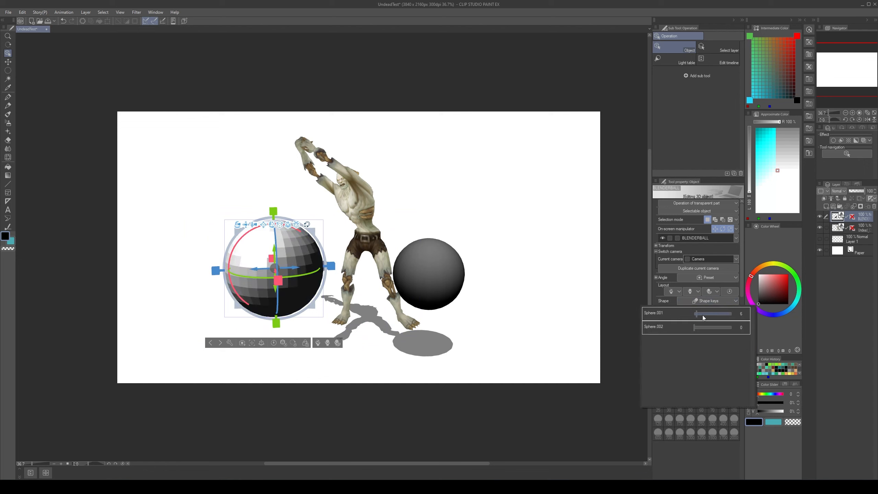
{"action": "mouse_move", "coordinate": [702, 315]}
{"action": "left_mouse_down"}
{"action": "mouse_move", "coordinate": [734, 314]}
{"action": "mouse_move", "coordinate": [686, 314]}
{"action": "mouse_move", "coordinate": [744, 317]}
{"action": "mouse_move", "coordinate": [681, 315]}
{"action": "mouse_move", "coordinate": [777, 332]}
{"action": "mouse_move", "coordinate": [705, 327]}
{"action": "mouse_move", "coordinate": [723, 317]}
{"action": "mouse_move", "coordinate": [731, 327]}
{"action": "mouse_move", "coordinate": [691, 328]}
{"action": "mouse_move", "coordinate": [690, 314]}
{"action": "left_mouse_up"}
{"action": "left_click", "coordinate": [544, 271]}
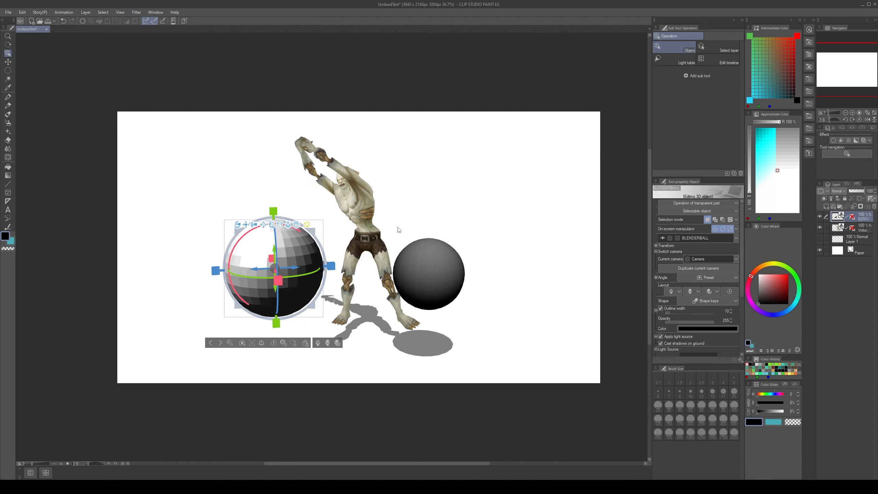
{"action": "left_click", "coordinate": [397, 227]}
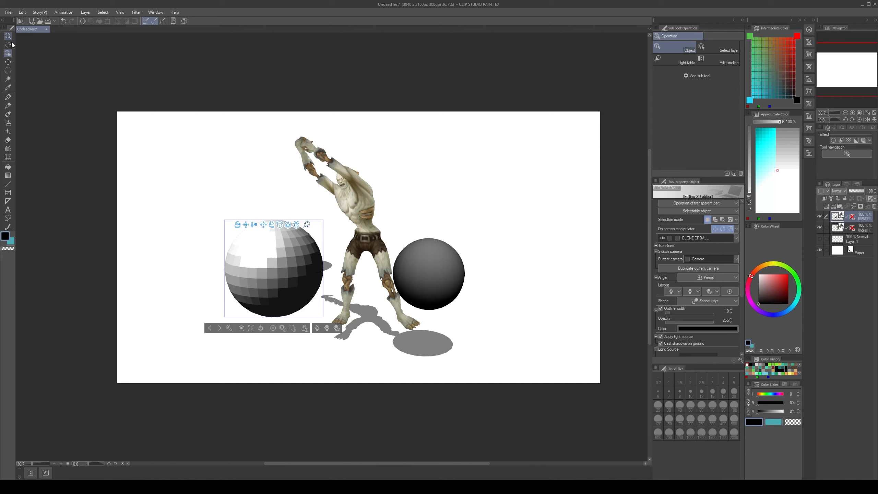
- Delete the BLENDERBALL layer and open the recent NightElf_test2 document
{"action": "left_click", "coordinate": [8, 62]}
{"action": "left_click", "coordinate": [875, 207]}
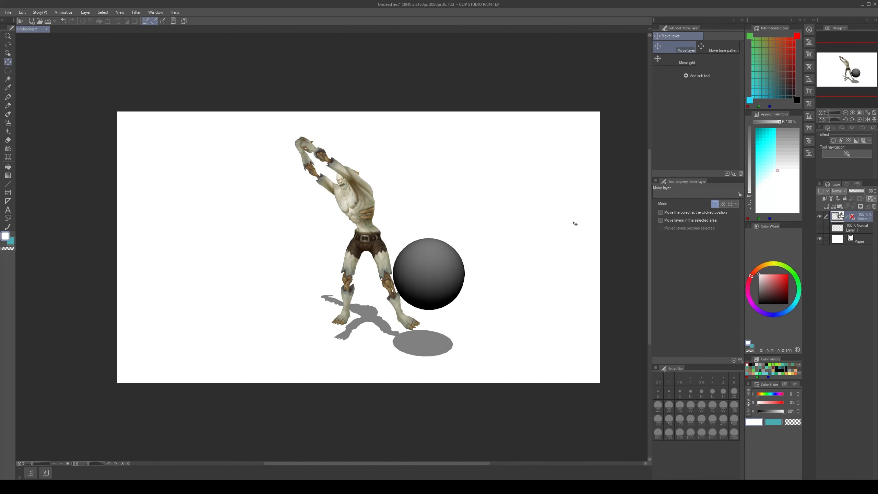
{"action": "left_click", "coordinate": [8, 12]}
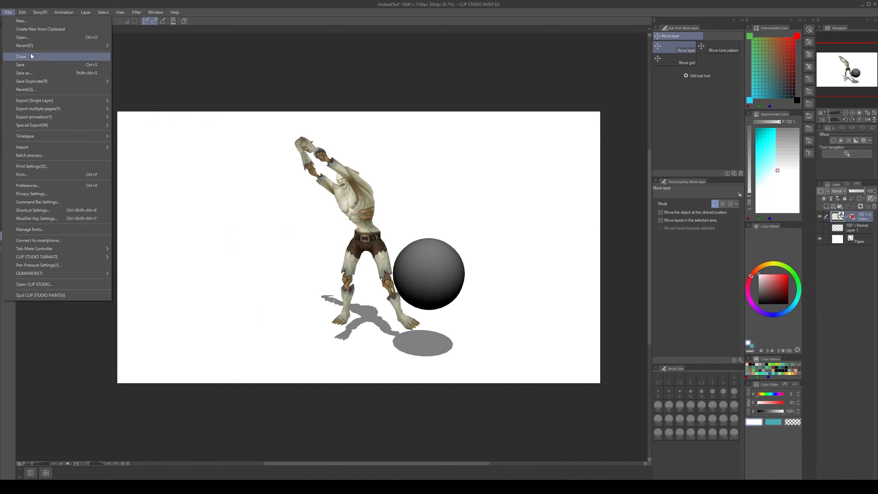
{"action": "mouse_move", "coordinate": [56, 45]}
{"action": "left_click", "coordinate": [216, 55]}
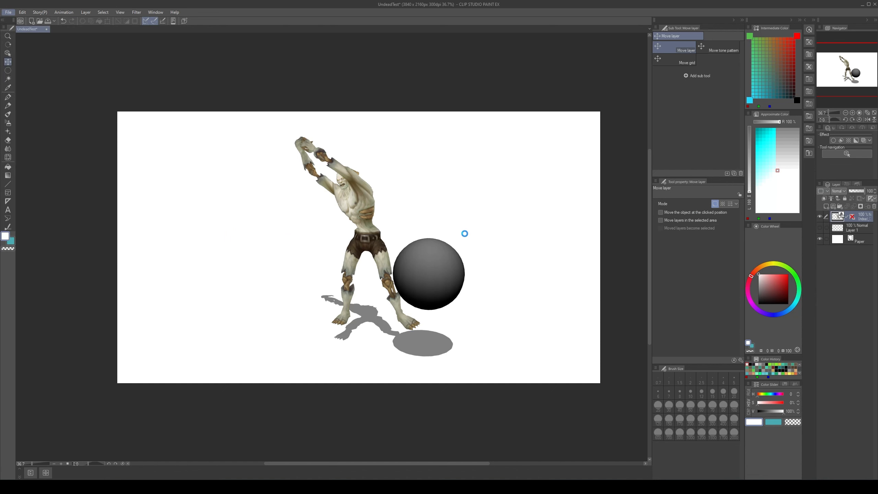
- With the Object tool, turn the view to the night elf's front and rotate her right upper arm outward, selecting the other upper arm
{"action": "key", "text": "o"}
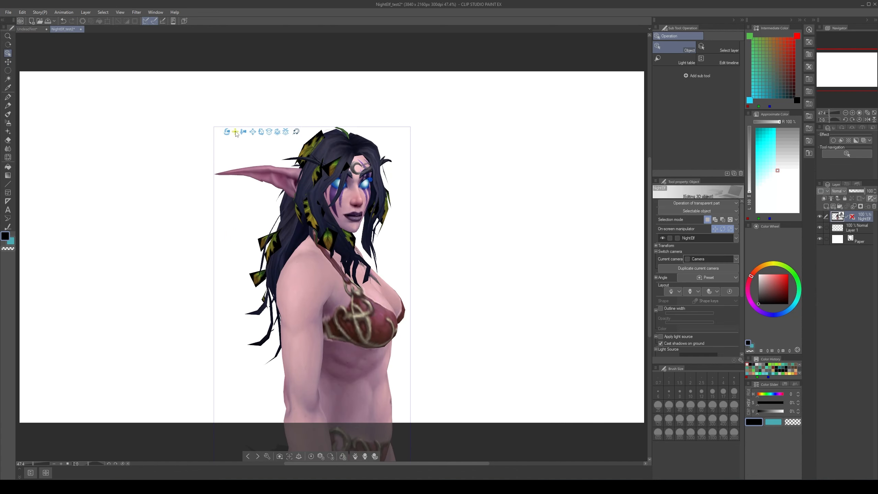
{"action": "left_click_drag", "start_coordinate": [227, 131], "coordinate": [144, 132]}
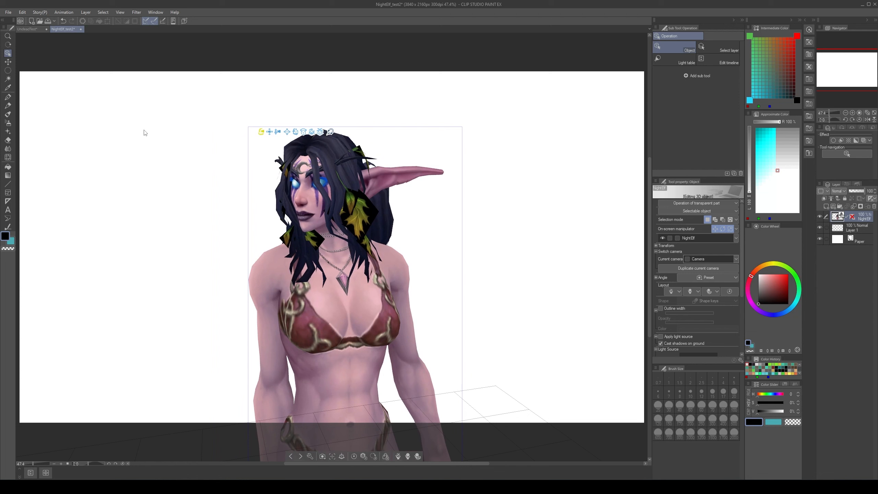
{"action": "left_click", "coordinate": [266, 276]}
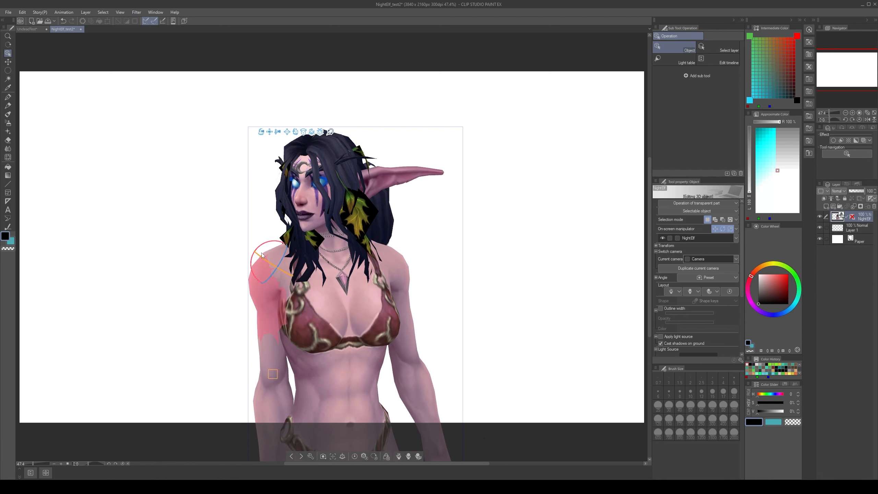
{"action": "left_click_drag", "start_coordinate": [260, 245], "coordinate": [242, 258]}
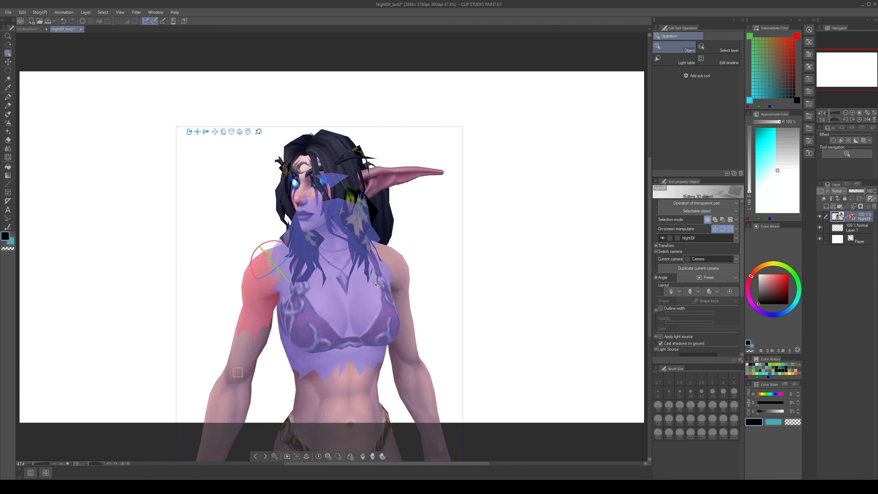
{"action": "left_click", "coordinate": [406, 292]}
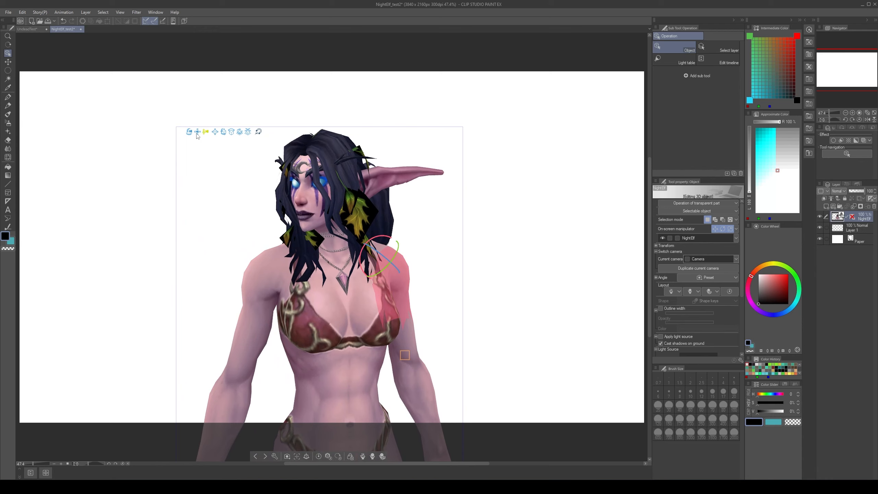
- View the night elf at full length and through the Front_CU, Back_CU and three-quarter close-up camera angle presets
{"action": "left_click_drag", "start_coordinate": [196, 136], "coordinate": [144, 45]}
{"action": "left_click_drag", "start_coordinate": [304, 208], "coordinate": [304, 179]}
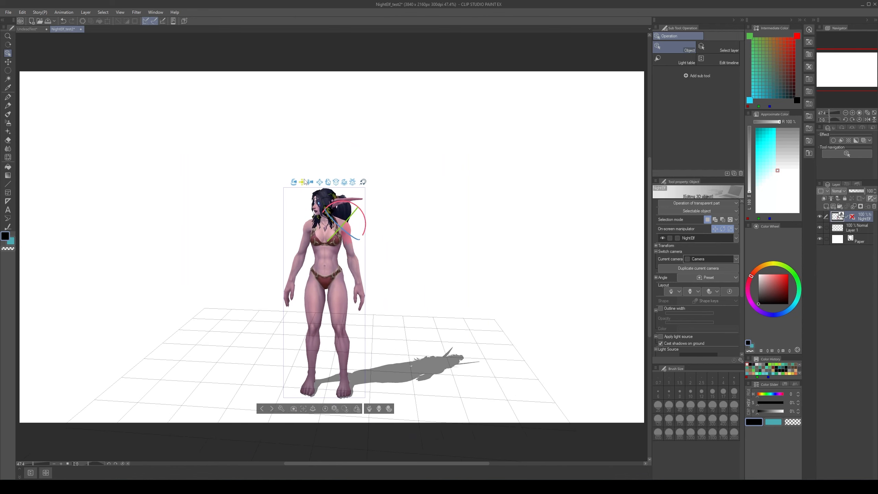
{"action": "scroll", "coordinate": [326, 210], "scroll_direction": "up", "scroll_amount": 2}
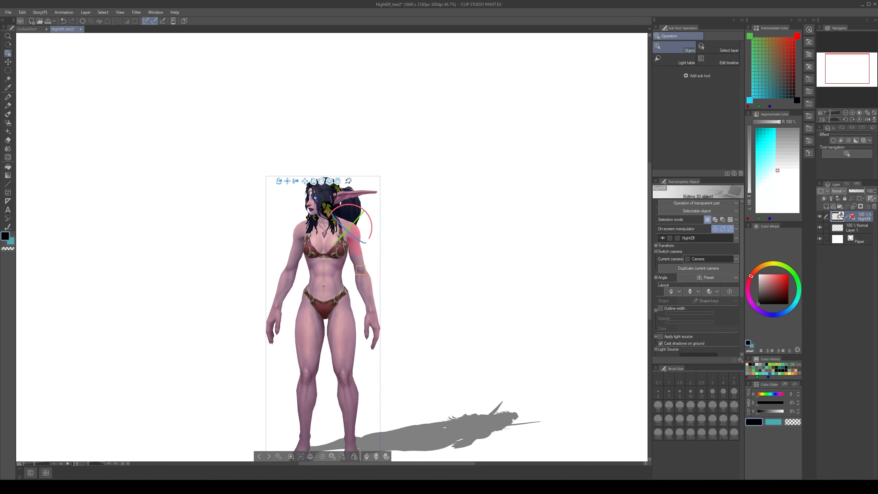
{"action": "left_click", "coordinate": [318, 462]}
{"action": "left_click", "coordinate": [303, 400]}
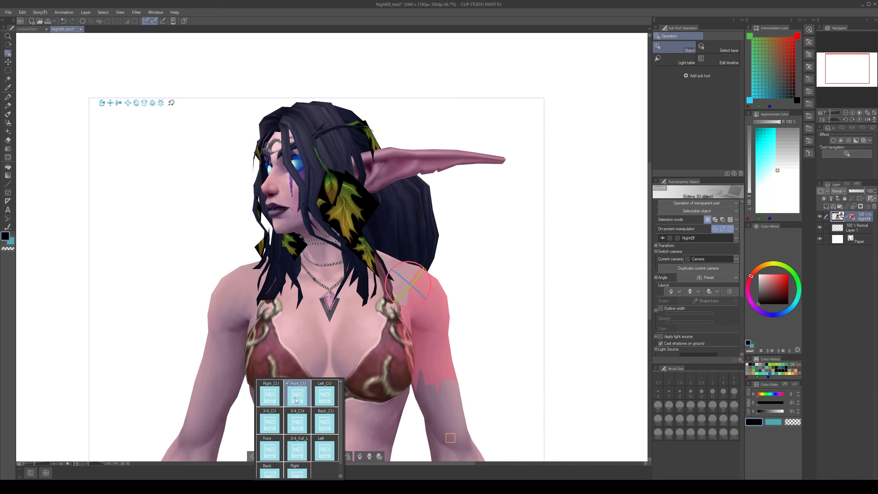
{"action": "left_click", "coordinate": [324, 419]}
{"action": "left_click", "coordinate": [292, 426]}
{"action": "left_click", "coordinate": [275, 422]}
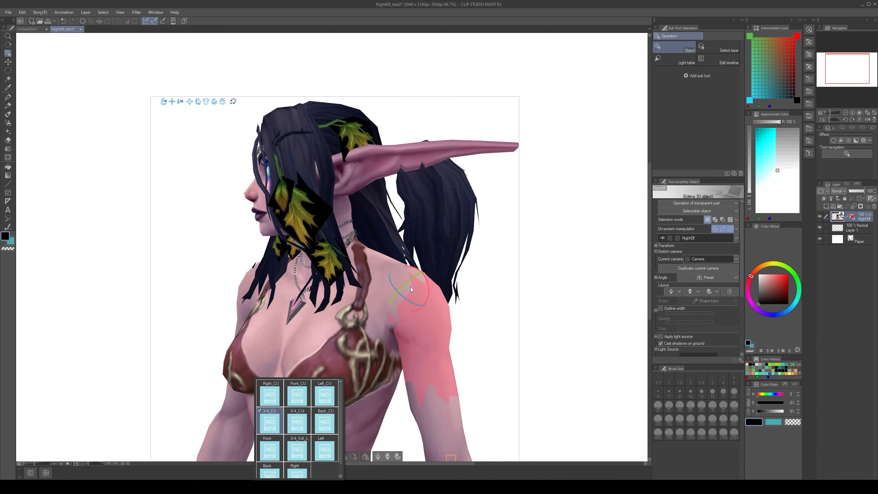
{"action": "left_click", "coordinate": [297, 394]}
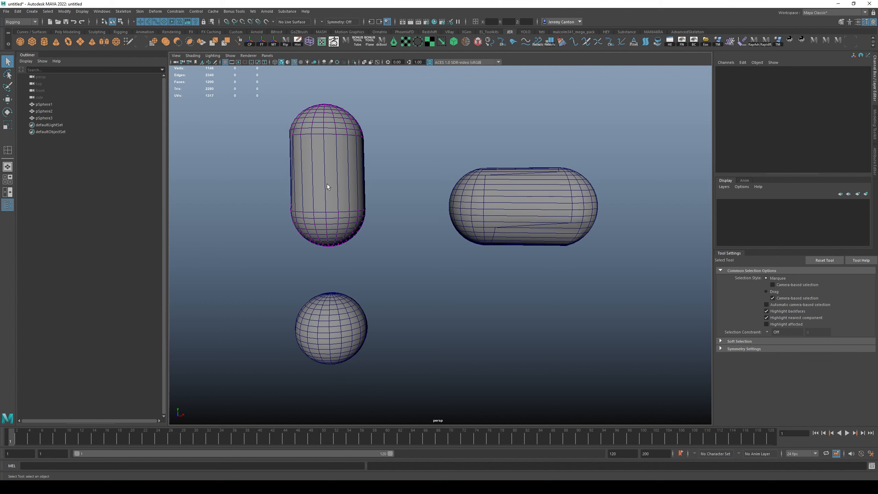
- In Maya, compare the base sphere with the vertical and horizontal capsules by selecting each mesh in turn
{"action": "left_click", "coordinate": [345, 324]}
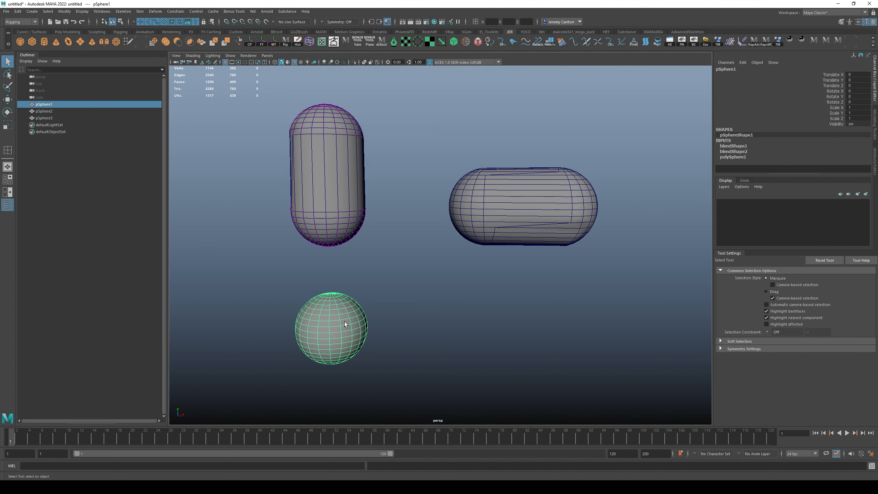
{"action": "left_click", "coordinate": [349, 164]}
{"action": "left_click", "coordinate": [498, 200]}
{"action": "left_click", "coordinate": [339, 318]}
{"action": "left_click", "coordinate": [338, 165]}
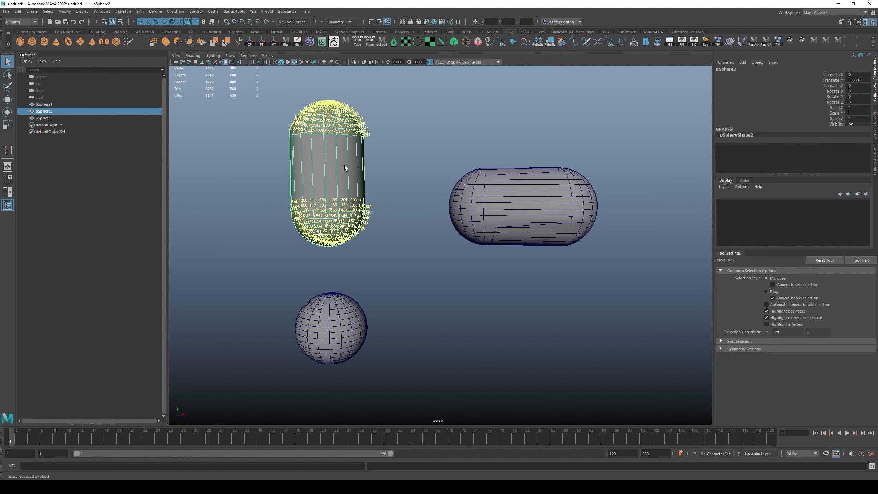
- Examine the vertex numbering around the upper cap and lower end of the vertical capsule
{"action": "scroll", "coordinate": [328, 248], "scroll_direction": "up", "scroll_amount": 2}
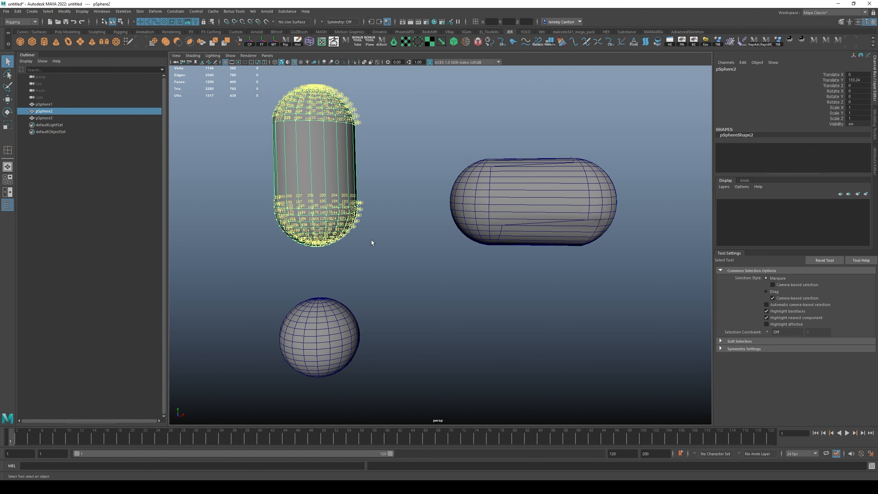
{"action": "left_click_drag", "start_coordinate": [382, 180], "coordinate": [484, 264]}
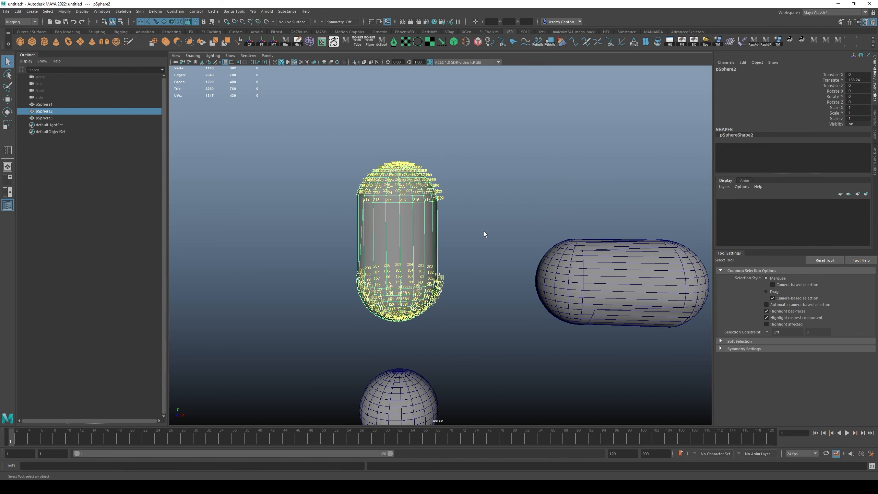
{"action": "scroll", "coordinate": [451, 189], "scroll_direction": "up", "scroll_amount": 6}
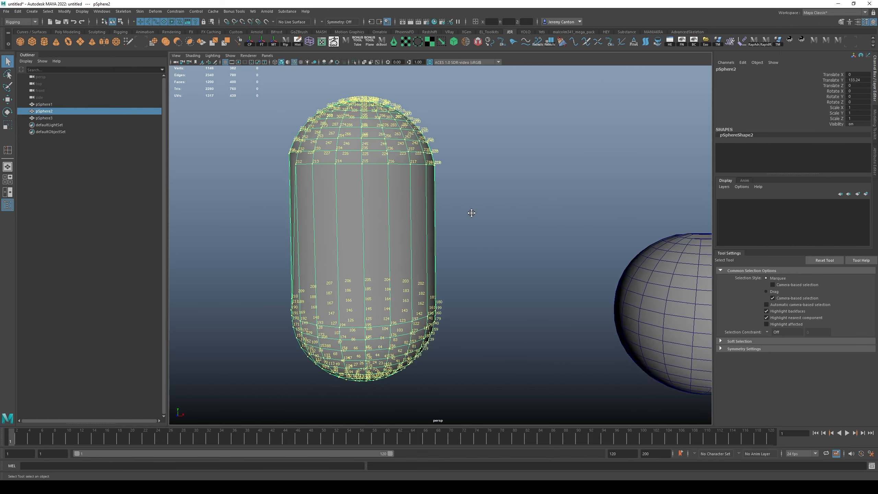
{"action": "scroll", "coordinate": [523, 307], "scroll_direction": "up", "scroll_amount": 6}
{"action": "left_click_drag", "start_coordinate": [470, 211], "coordinate": [381, 286]}
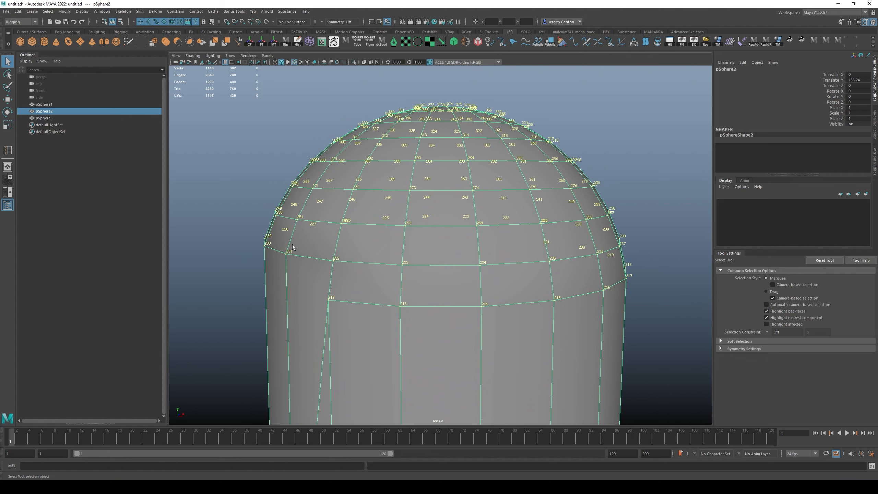
{"action": "left_click_drag", "start_coordinate": [487, 241], "coordinate": [466, 241]}
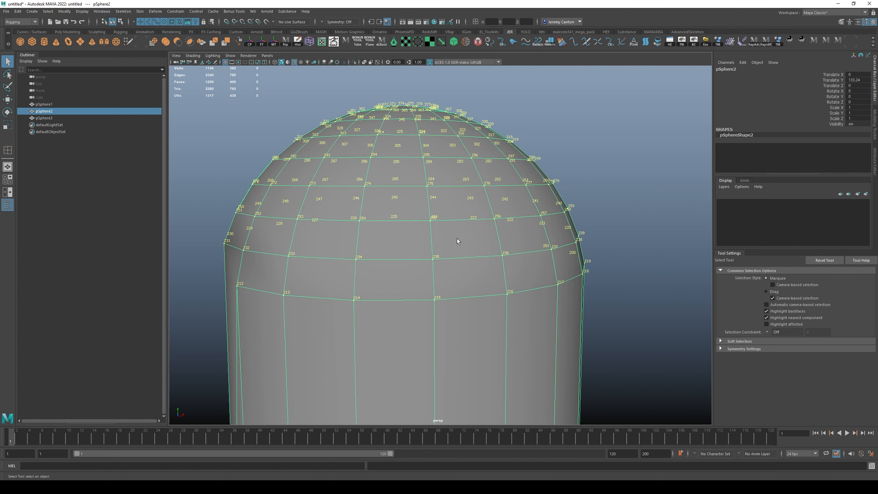
{"action": "scroll", "coordinate": [469, 280], "scroll_direction": "down", "scroll_amount": 7}
{"action": "left_click_drag", "start_coordinate": [468, 312], "coordinate": [434, 117]}
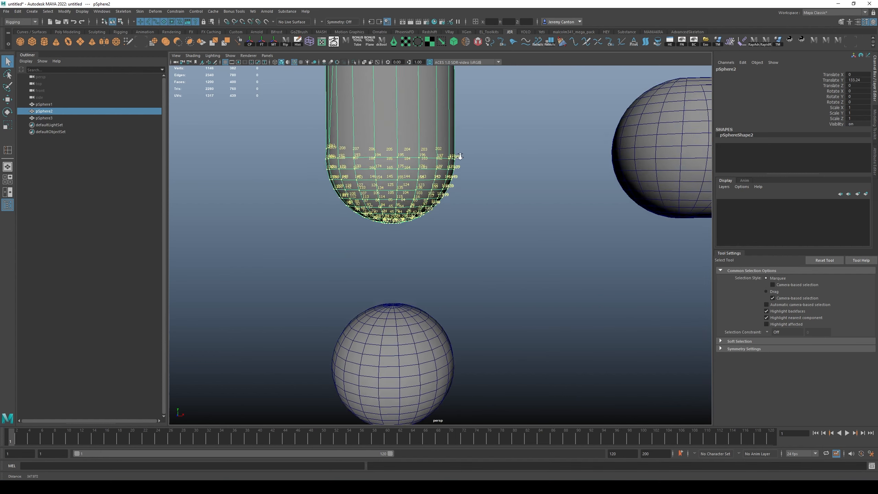
{"action": "scroll", "coordinate": [438, 332], "scroll_direction": "down", "scroll_amount": 2}
- Select the base sphere and show its vertices in vertex selection mode
{"action": "left_click", "coordinate": [414, 323]}
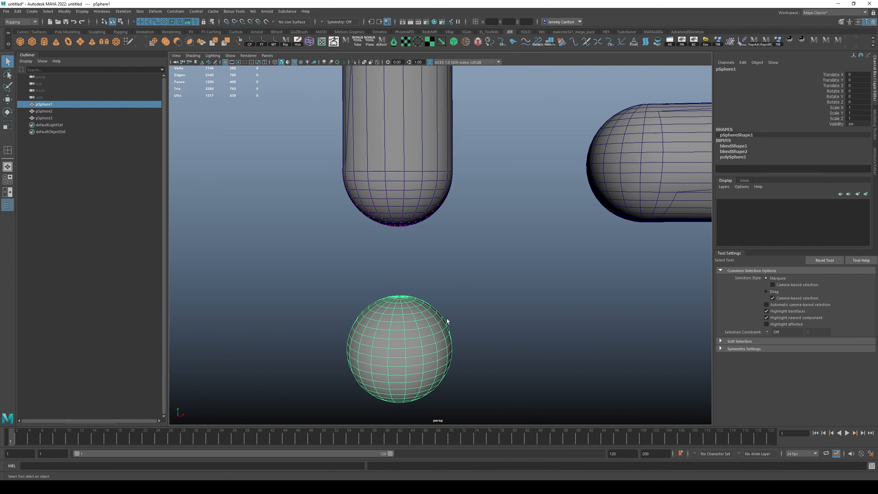
{"action": "scroll", "coordinate": [413, 317], "scroll_direction": "down", "scroll_amount": 3}
{"action": "left_click_drag", "start_coordinate": [505, 270], "coordinate": [479, 284]}
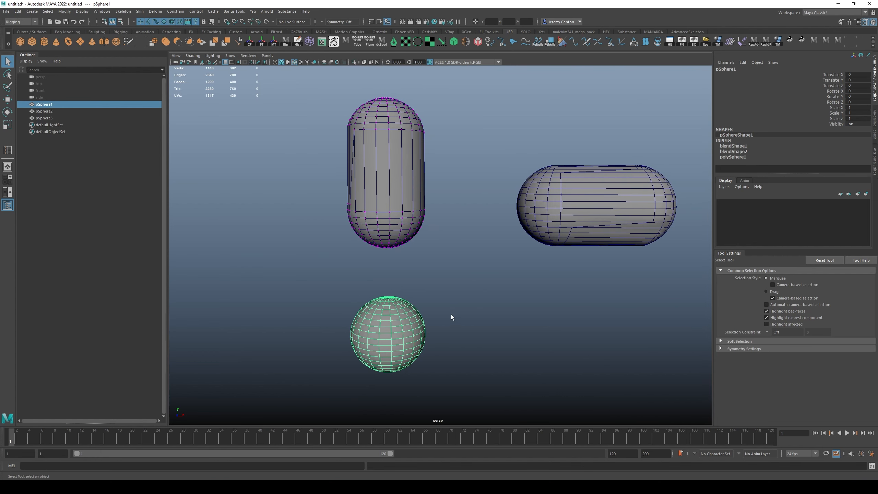
{"action": "scroll", "coordinate": [430, 328], "scroll_direction": "up", "scroll_amount": 2}
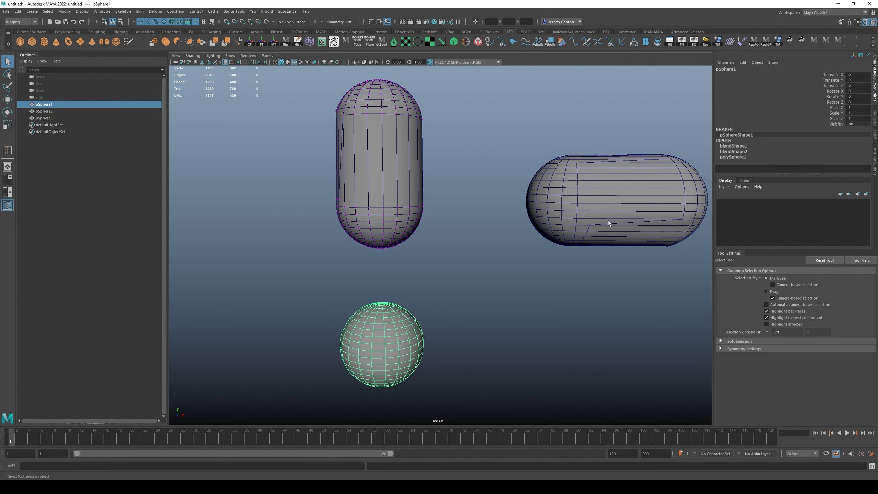
{"action": "key", "text": "F8"}
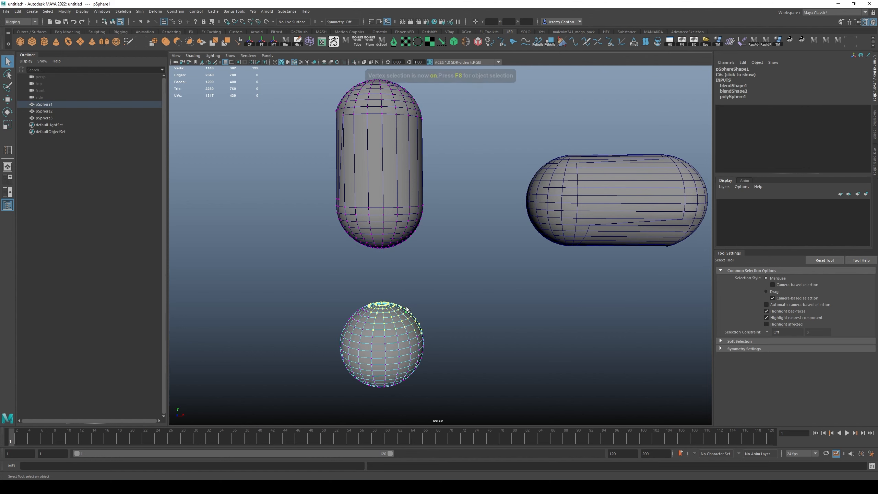
- Select vertex 196 on the vertical capsule's lower part and move it up and sideways past neighbouring vertex 197's edge line
{"action": "left_click_drag", "start_coordinate": [353, 300], "coordinate": [522, 406]}
{"action": "scroll", "coordinate": [402, 305], "scroll_direction": "up", "scroll_amount": 3}
{"action": "scroll", "coordinate": [402, 304], "scroll_direction": "up", "scroll_amount": 3}
{"action": "right_click", "coordinate": [464, 177]}
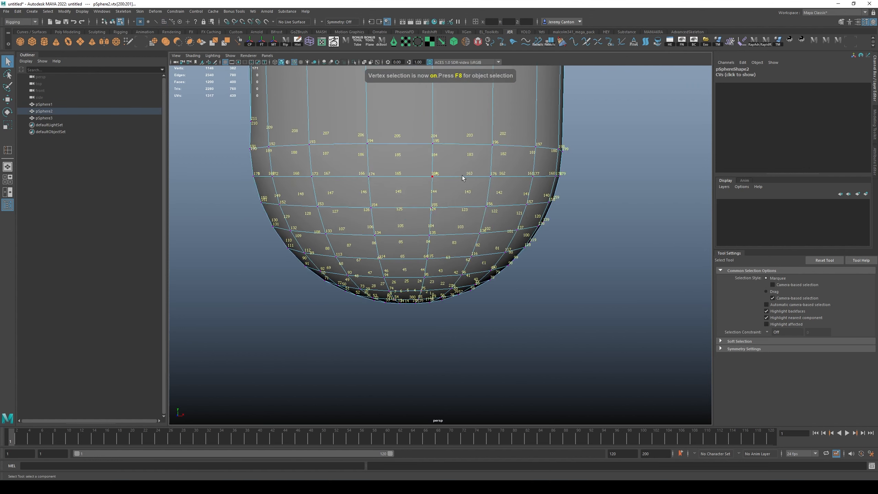
{"action": "left_click_drag", "start_coordinate": [465, 177], "coordinate": [515, 353]}
{"action": "scroll", "coordinate": [515, 353], "scroll_direction": "up", "scroll_amount": 4}
{"action": "left_click", "coordinate": [539, 205]}
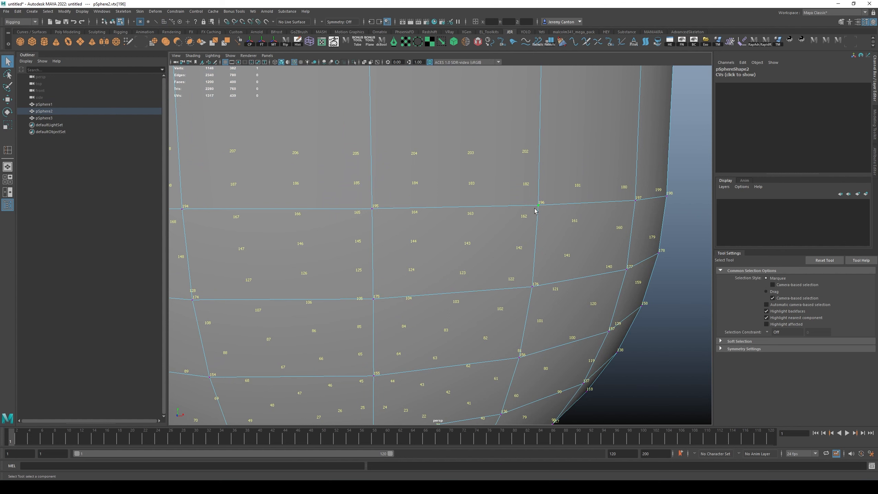
{"action": "key", "text": "w"}
{"action": "scroll", "coordinate": [574, 193], "scroll_direction": "down", "scroll_amount": 1}
{"action": "left_click_drag", "start_coordinate": [559, 183], "coordinate": [645, 135]}
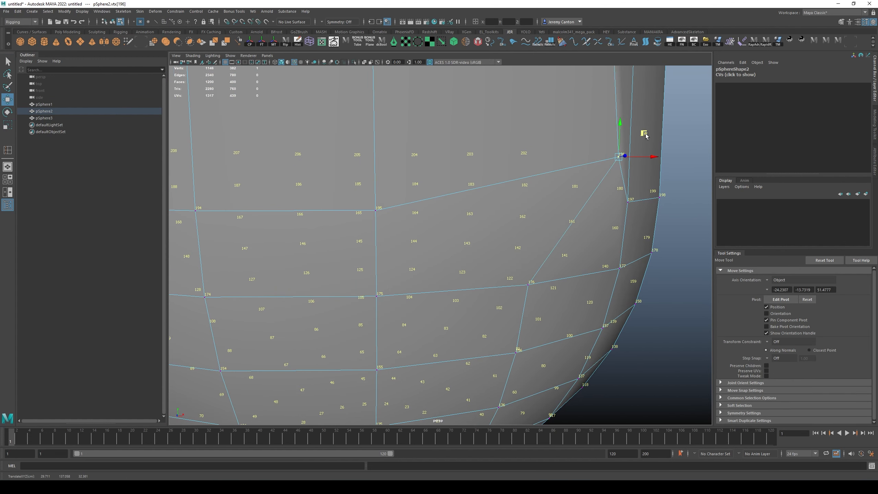
- Undo the move of vertex 196, try moving it up and towards vertex 197 again, and undo that move too
{"action": "key", "text": "ctrl+z"}
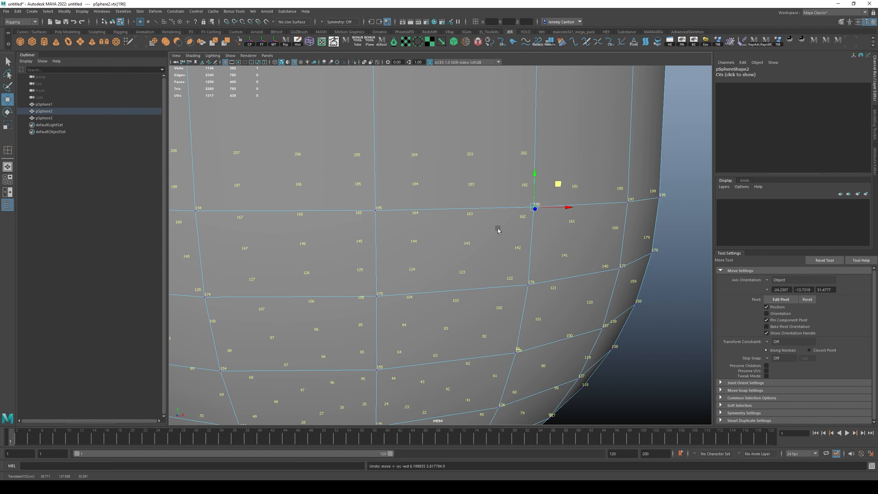
{"action": "left_click_drag", "start_coordinate": [560, 184], "coordinate": [602, 151]}
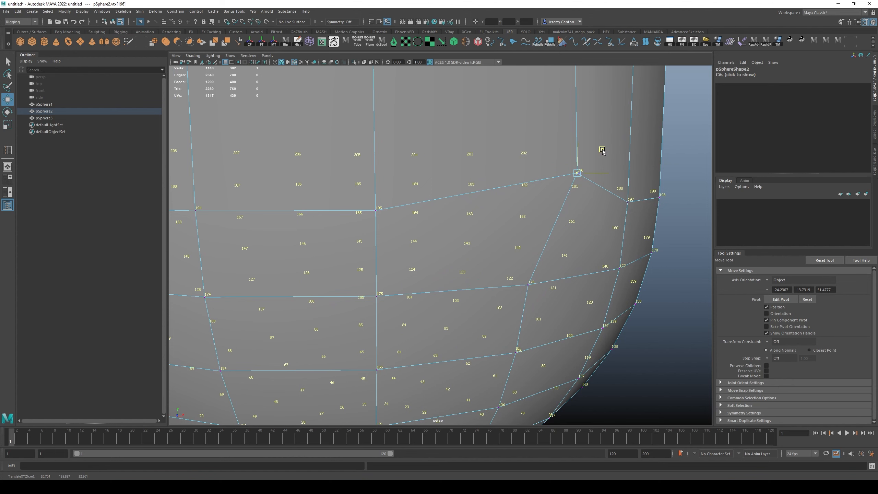
{"action": "key", "text": "ctrl+z"}
- Return the vertical capsule from vertex editing to object selection mode
{"action": "scroll", "coordinate": [517, 220], "scroll_direction": "down", "scroll_amount": 5}
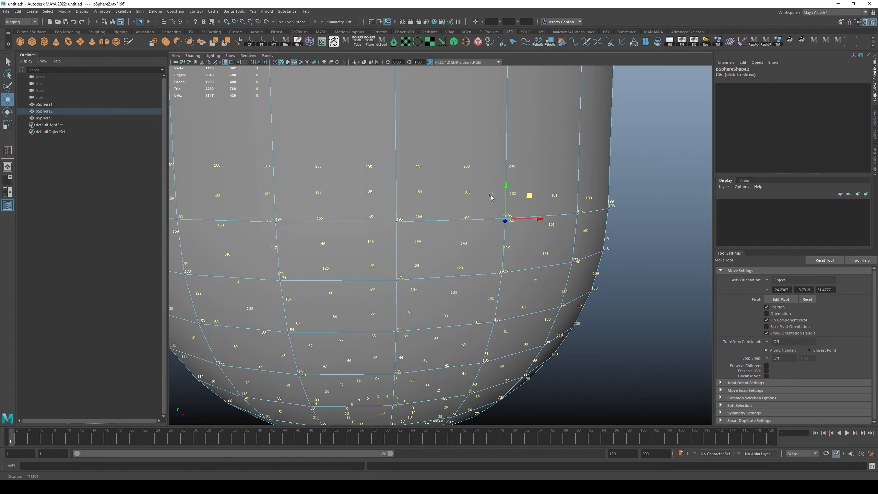
{"action": "scroll", "coordinate": [480, 200], "scroll_direction": "down", "scroll_amount": 8}
{"action": "key", "text": "F8"}
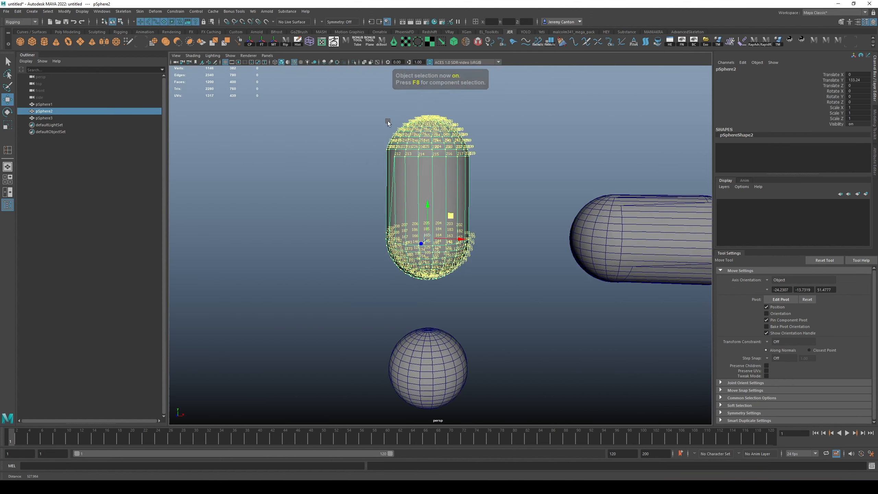
{"action": "scroll", "coordinate": [498, 289], "scroll_direction": "up", "scroll_amount": 3}
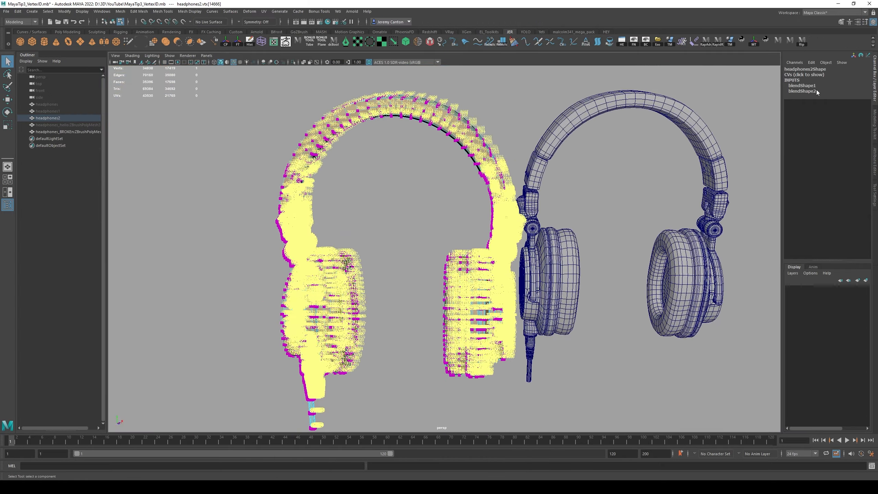
- In the headphones scene, raise the ZBrushPolyMesh3D weight of blendShape2 on headphones2 to 0.6
{"action": "left_click", "coordinate": [817, 92]}
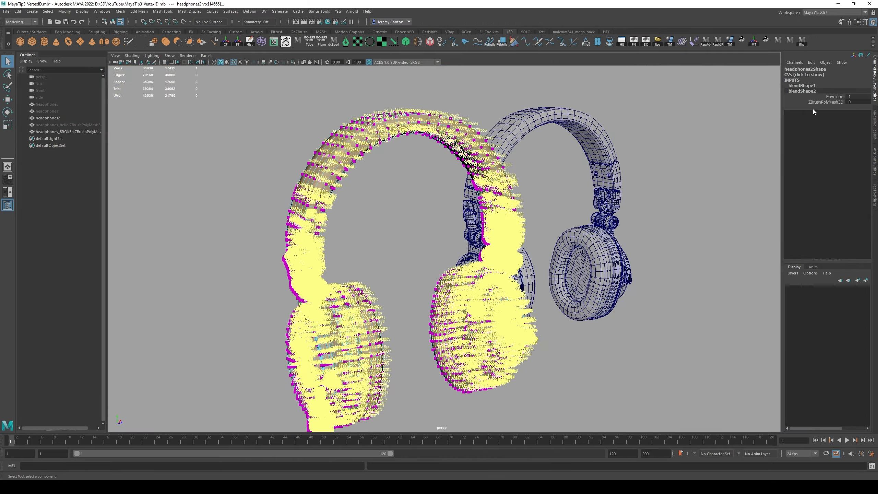
{"action": "left_click", "coordinate": [827, 102]}
{"action": "left_click_drag", "start_coordinate": [532, 167], "coordinate": [532, 167]}
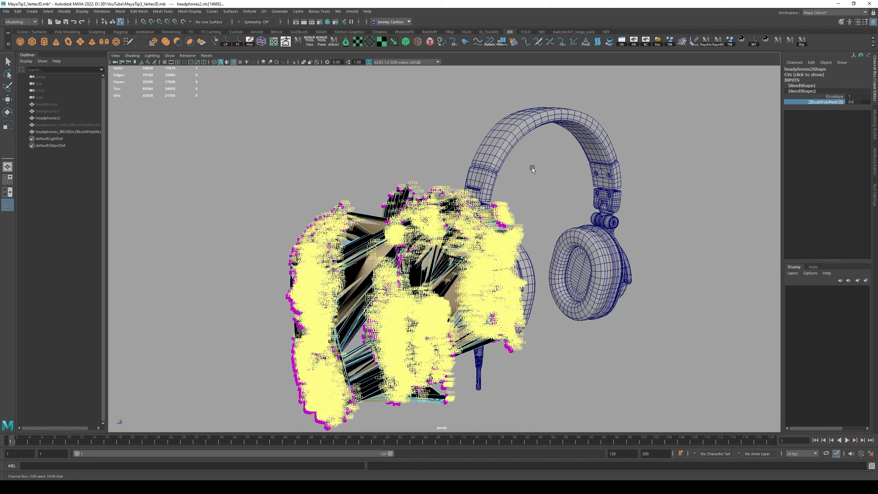